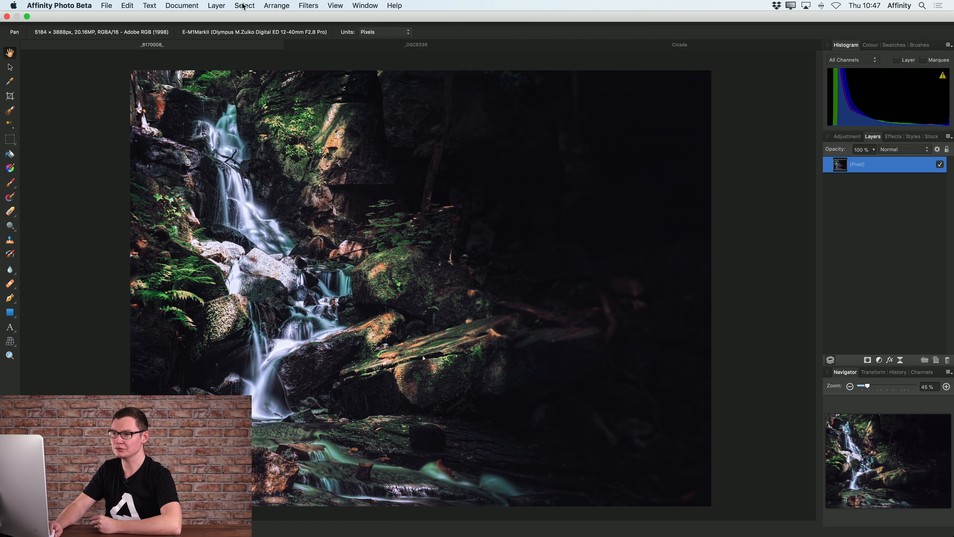
- Add a Shadows / Highlights adjustment layer to the waterfall photo with Highlights at 80%
left_click(217, 5)
mouse_move(286, 90)
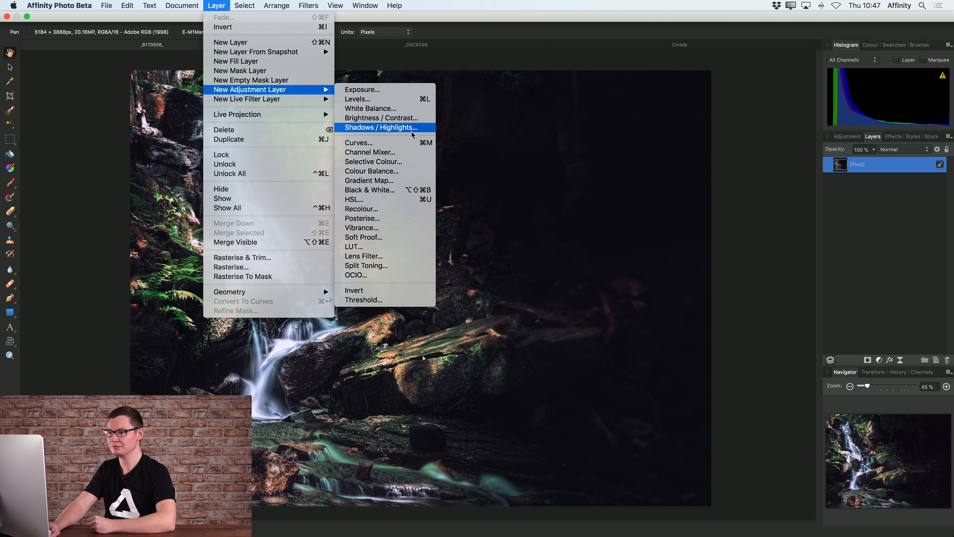
left_click(420, 128)
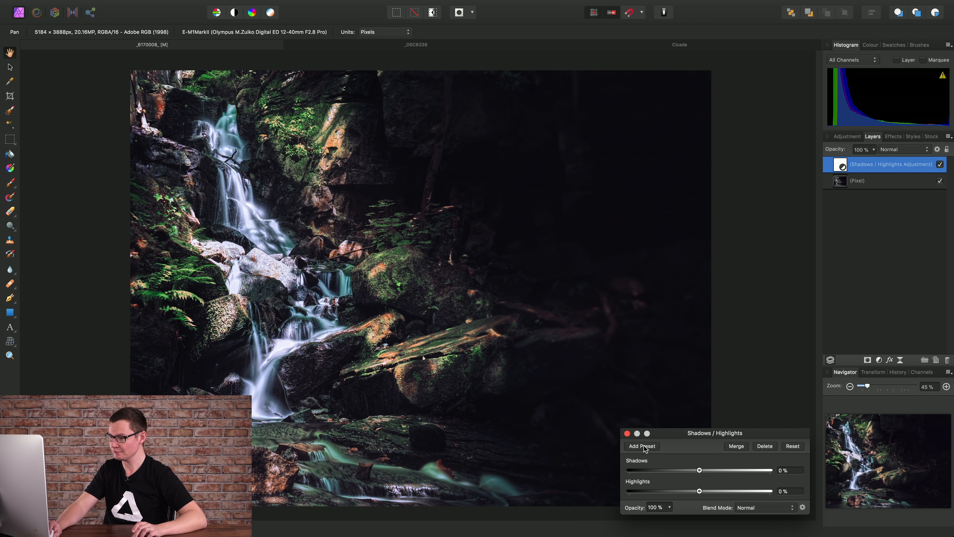
scroll(204, 241, "up", 6)
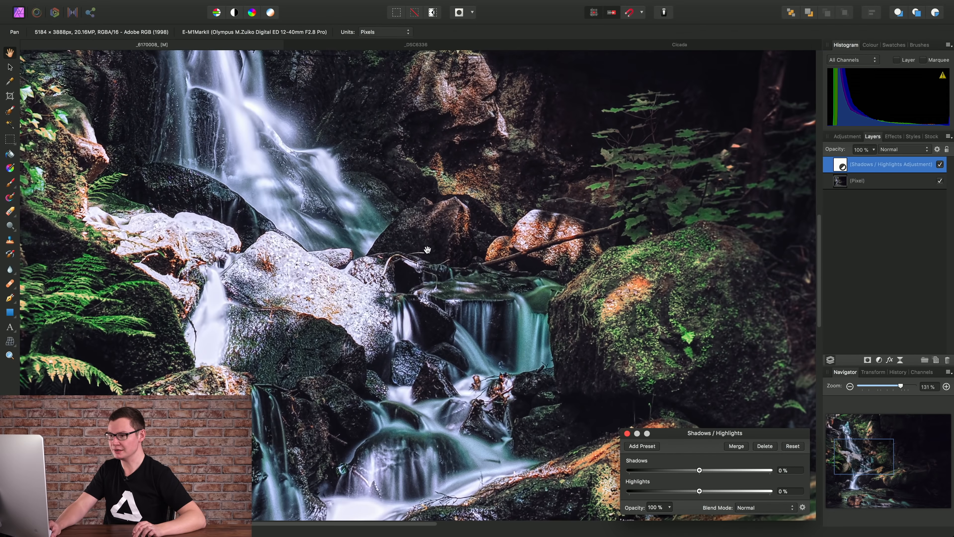
left_click_drag(427, 249, 422, 314)
left_click_drag(699, 491, 728, 495)
left_click_drag(536, 307, 509, 165)
mouse_move(726, 491)
left_mouse_down()
mouse_move(716, 492)
mouse_move(727, 495)
left_mouse_up()
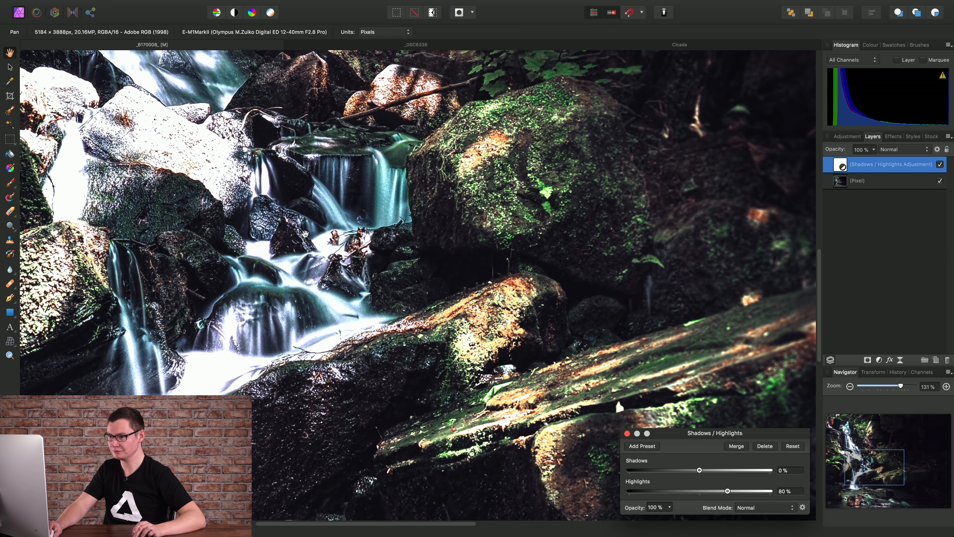
scroll(306, 234, "down", 5)
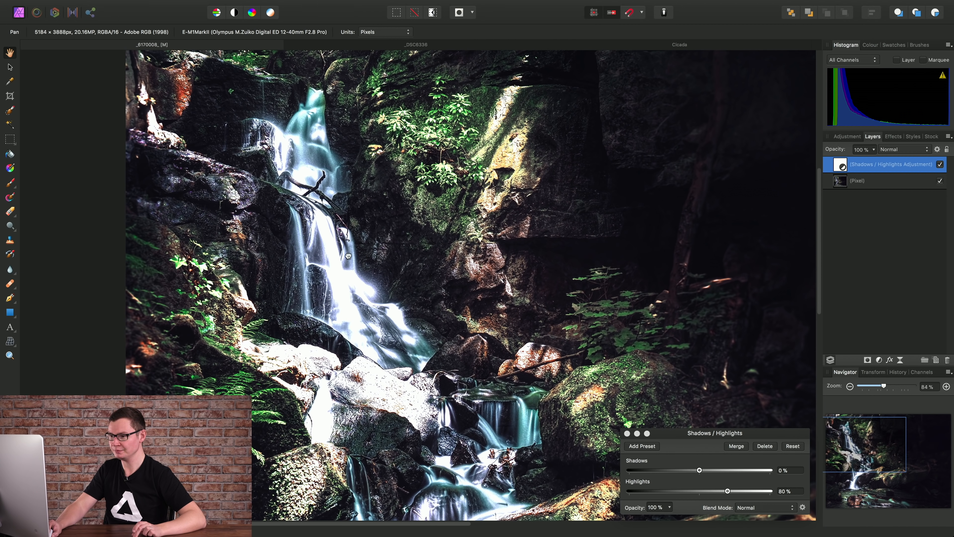
scroll(348, 256, "down", 2)
scroll(335, 450, "down", 6)
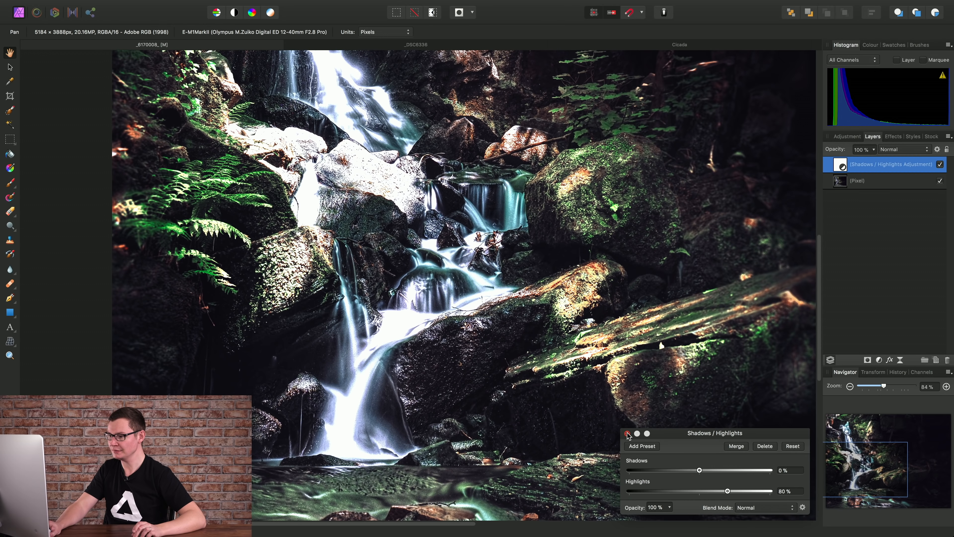
left_click(628, 433)
- Set up the Paint Brush at 600 px width and 0% hardness, with black as the colour for masking
scroll(445, 278, "up", 5)
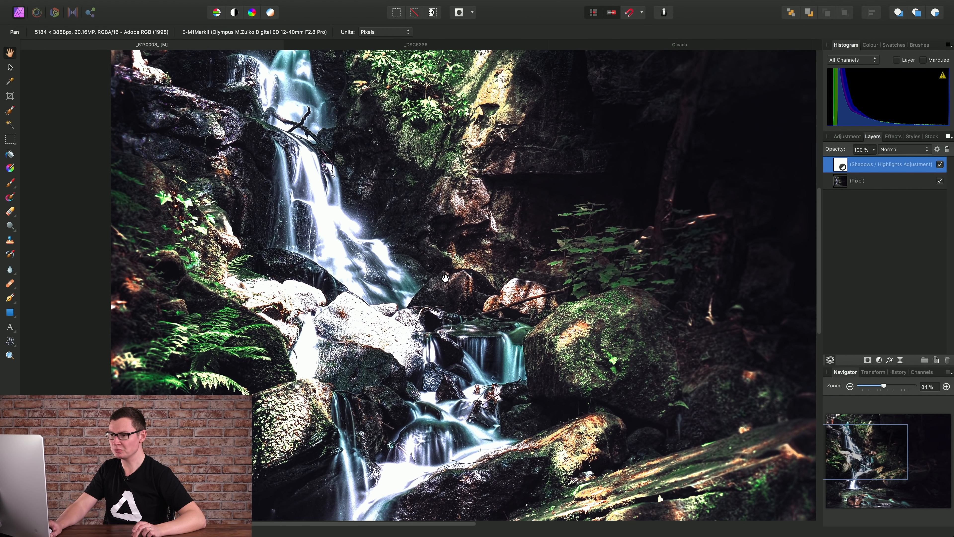
scroll(446, 278, "up", 2)
scroll(444, 303, "up", 1)
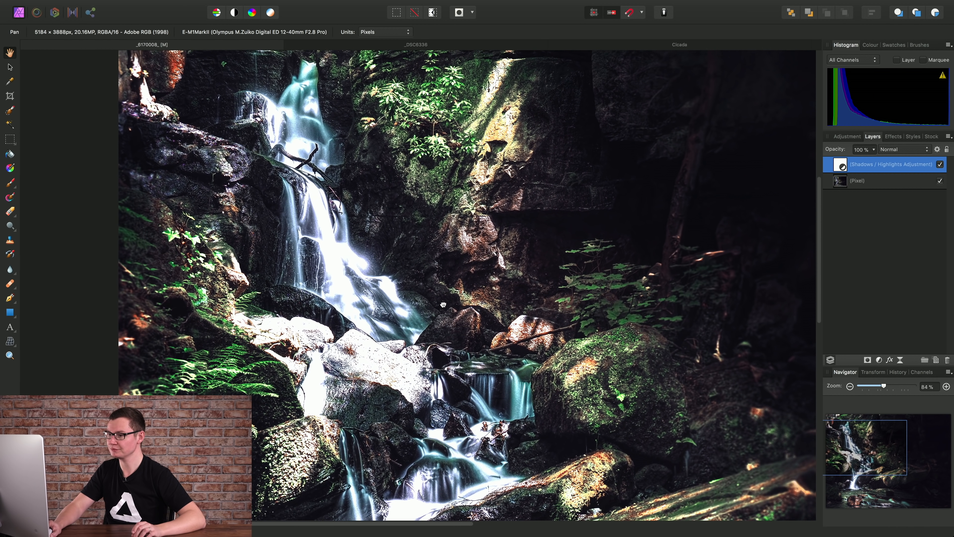
scroll(443, 305, "up", 1)
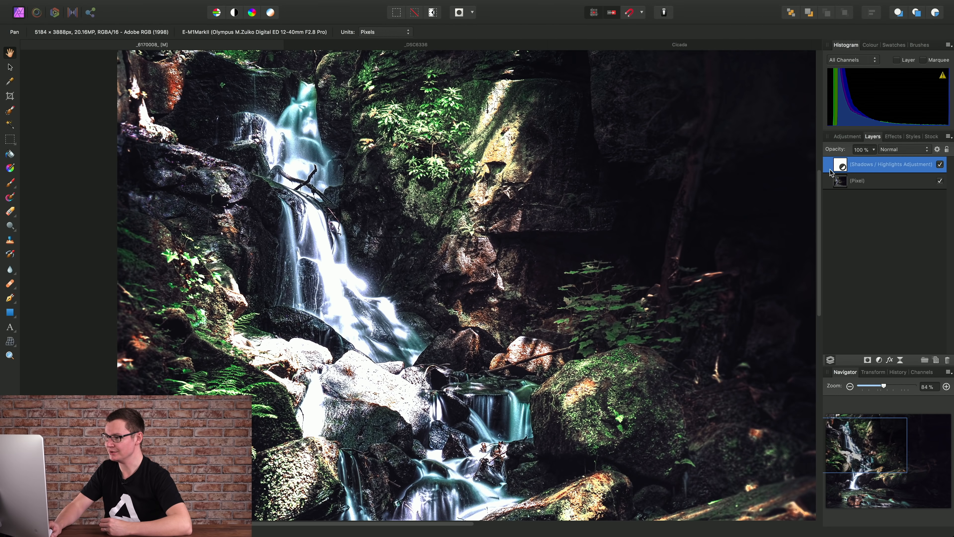
left_click(10, 183)
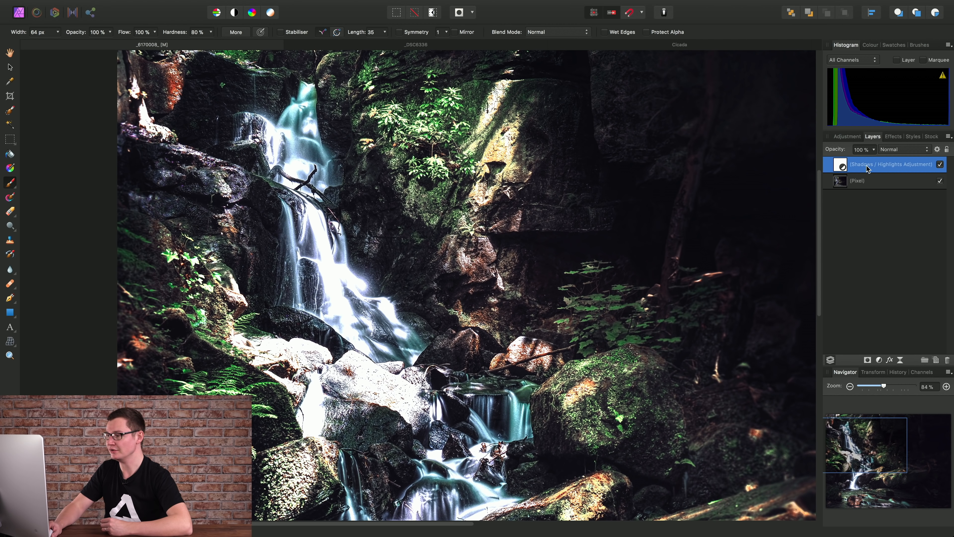
scroll(389, 253, "down", 1)
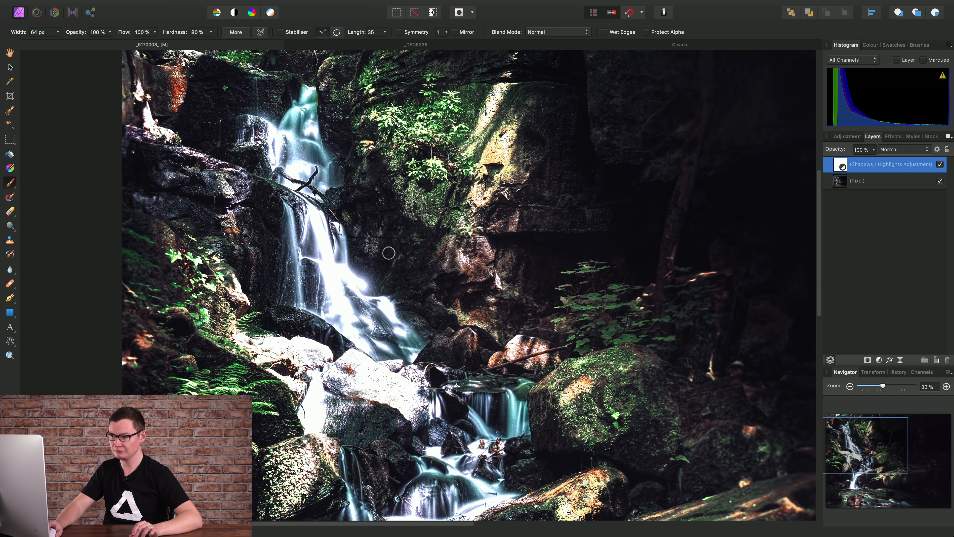
scroll(389, 253, "down", 3)
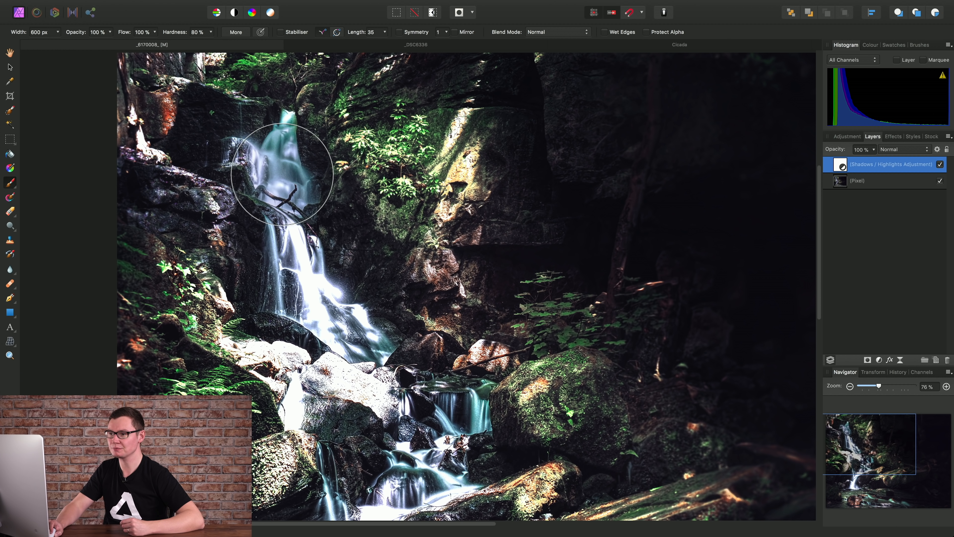
left_click_drag(213, 35, 141, 50)
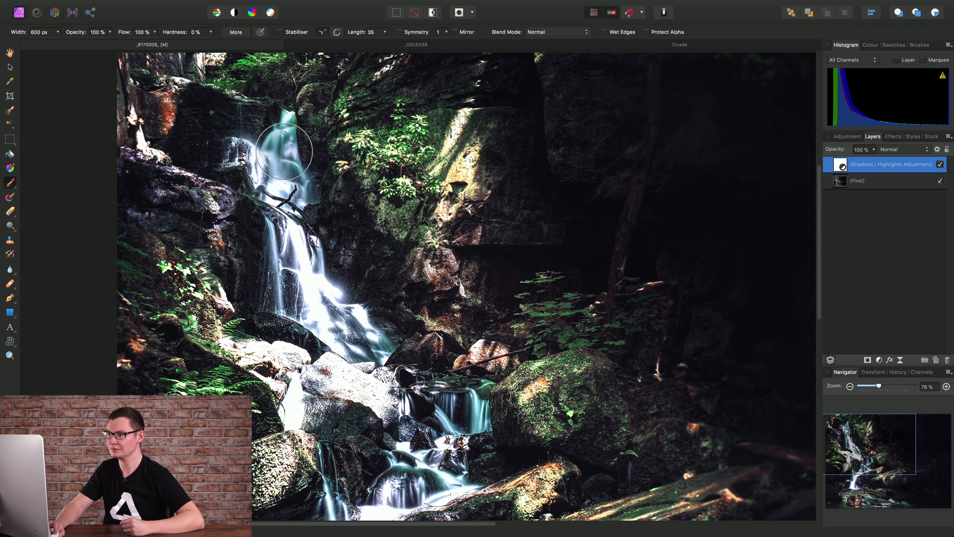
left_click(870, 45)
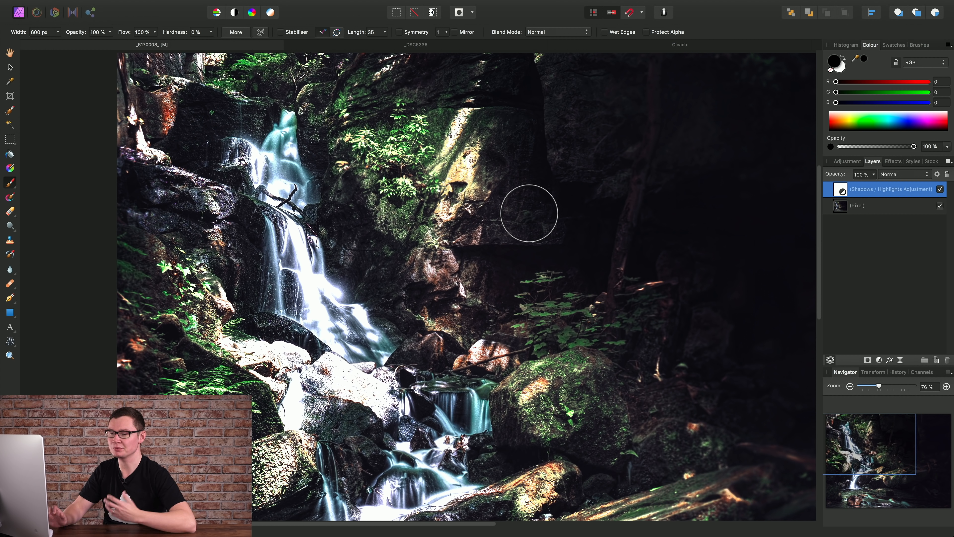
- Paint black over the upper and lower waterfall to mask the Shadows / Highlights adjustment off the water
mouse_move(261, 176)
left_mouse_down()
mouse_move(296, 163)
mouse_move(271, 133)
mouse_move(284, 132)
mouse_move(269, 142)
mouse_move(290, 186)
mouse_move(260, 165)
mouse_move(302, 218)
mouse_move(312, 284)
mouse_move(298, 274)
mouse_move(377, 355)
left_mouse_up()
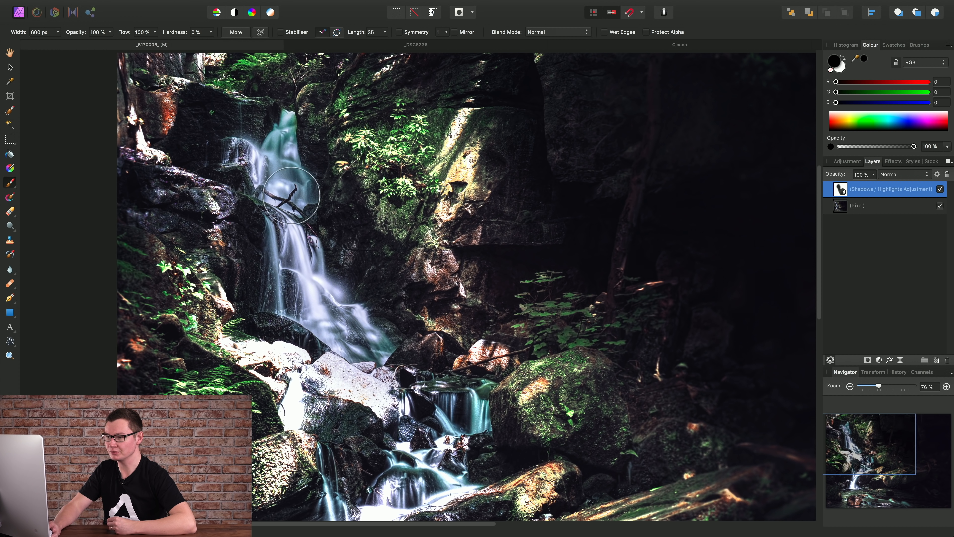
mouse_move(459, 372)
left_mouse_down()
mouse_move(446, 188)
mouse_move(413, 290)
mouse_move(396, 320)
mouse_move(339, 365)
mouse_move(312, 450)
mouse_move(338, 446)
mouse_move(357, 367)
mouse_move(420, 241)
mouse_move(406, 265)
mouse_move(438, 348)
left_mouse_up()
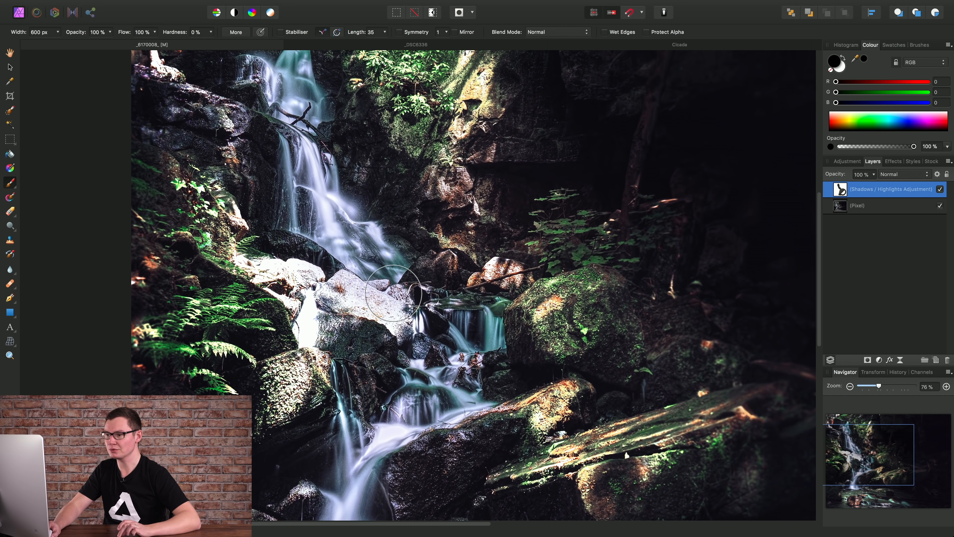
left_click_drag(412, 269, 444, 376)
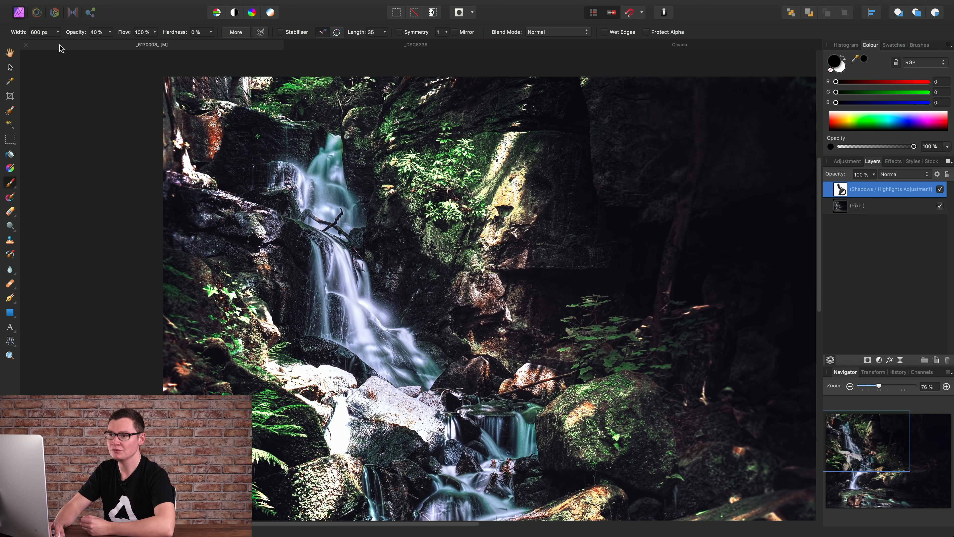
- Paint at 40% brush opacity over the bright rocks beside the falls and the mossy boulder end to partly mask the adjustment
left_click_drag(378, 271, 377, 155)
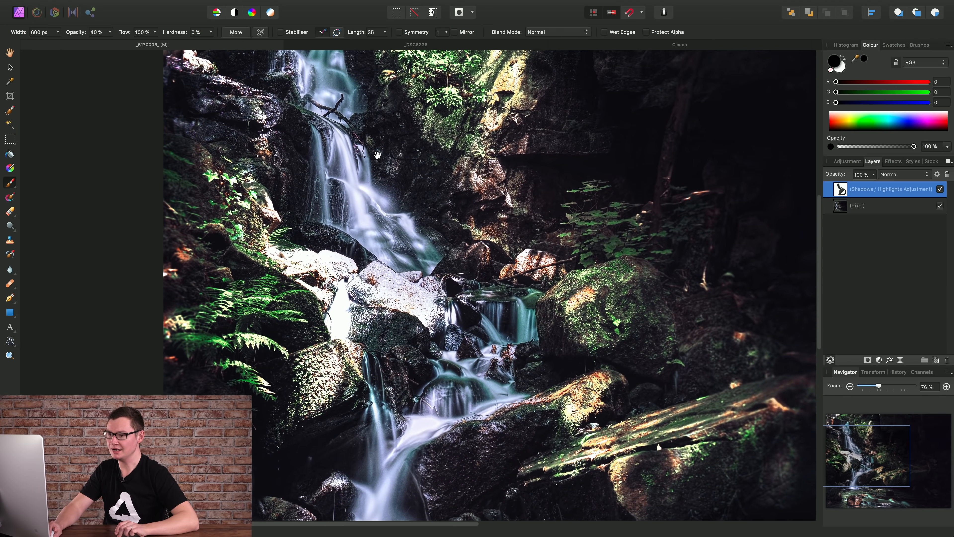
left_click_drag(407, 271, 397, 180)
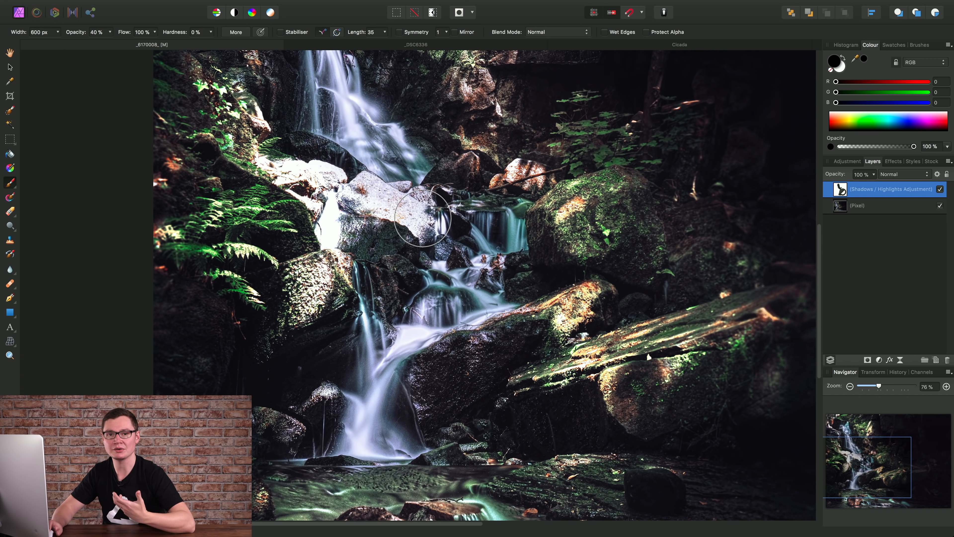
mouse_move(423, 218)
left_mouse_down()
mouse_move(323, 183)
mouse_move(342, 233)
mouse_move(310, 211)
mouse_move(320, 199)
mouse_move(358, 206)
mouse_move(327, 184)
mouse_move(391, 201)
mouse_move(373, 221)
mouse_move(415, 213)
mouse_move(312, 198)
mouse_move(353, 192)
mouse_move(346, 184)
mouse_move(259, 174)
mouse_move(349, 218)
mouse_move(392, 213)
mouse_move(383, 222)
mouse_move(360, 210)
mouse_move(375, 205)
mouse_move(282, 181)
mouse_move(386, 193)
mouse_move(390, 213)
mouse_move(334, 209)
mouse_move(355, 232)
mouse_move(402, 217)
mouse_move(379, 205)
mouse_move(325, 209)
mouse_move(351, 225)
mouse_move(375, 205)
mouse_move(298, 179)
mouse_move(337, 191)
mouse_move(295, 167)
mouse_move(347, 184)
mouse_move(368, 224)
mouse_move(439, 229)
mouse_move(389, 226)
mouse_move(318, 296)
mouse_move(307, 288)
mouse_move(328, 279)
mouse_move(302, 295)
mouse_move(338, 280)
left_mouse_up()
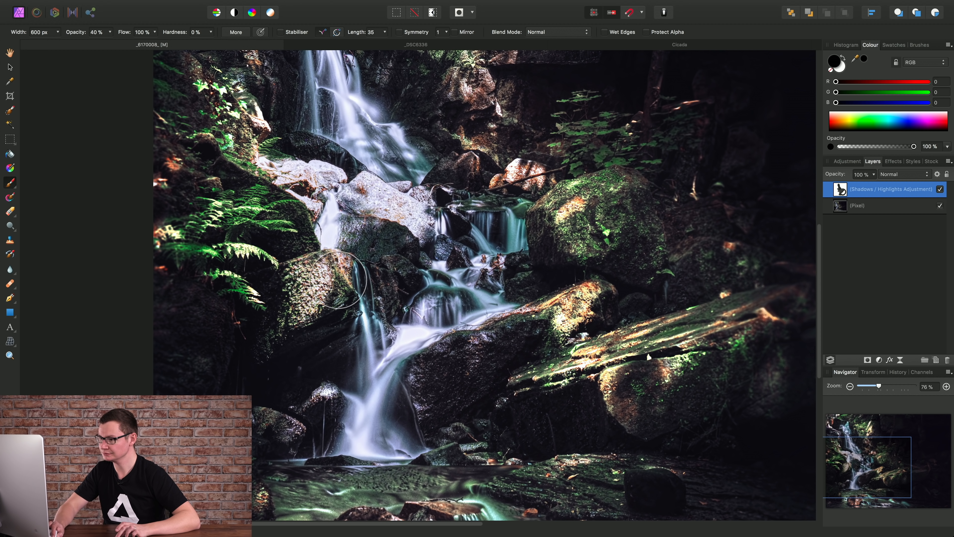
mouse_move(590, 312)
left_mouse_down()
mouse_move(568, 327)
mouse_move(557, 323)
mouse_move(585, 305)
left_mouse_up()
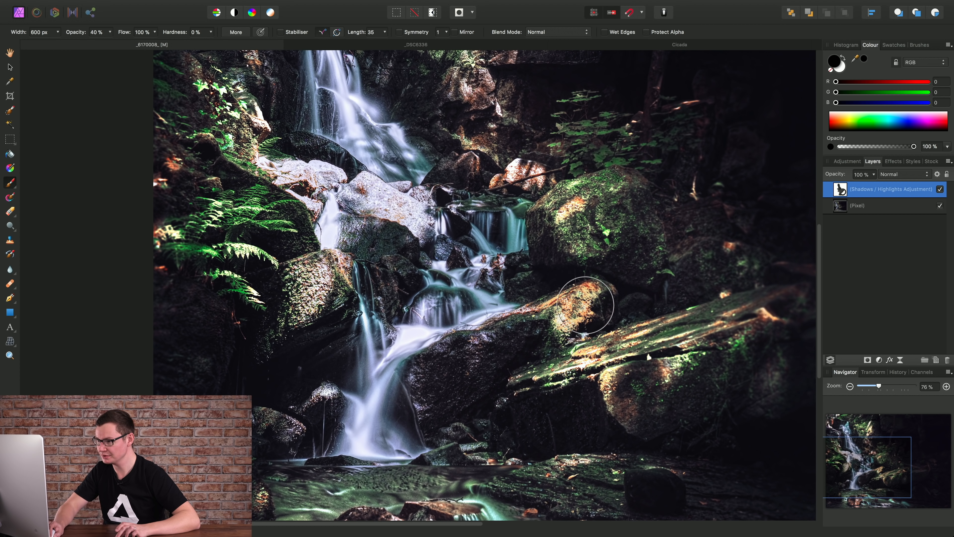
- Partly mask the adjustment over the sunlit upper rock face, and set the brush opacity to 100%
mouse_move(568, 144)
left_mouse_down()
mouse_move(517, 240)
mouse_move(512, 308)
left_mouse_up()
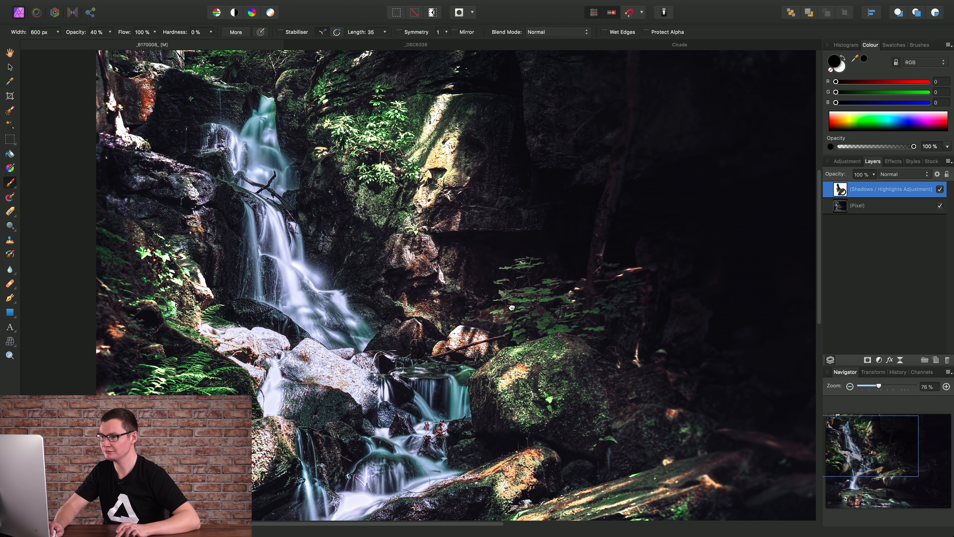
mouse_move(448, 118)
left_mouse_down()
mouse_move(430, 191)
mouse_move(441, 120)
mouse_move(454, 119)
mouse_move(442, 167)
left_mouse_up()
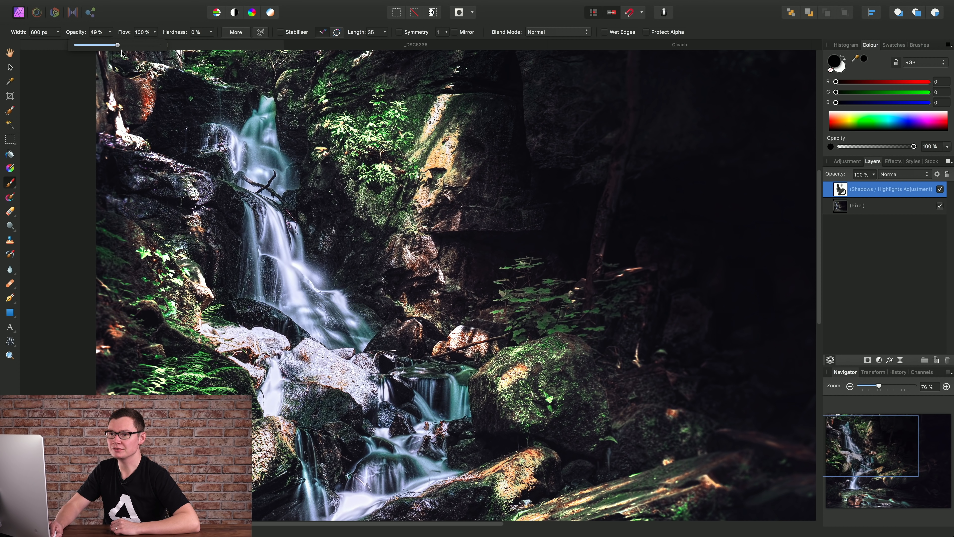
left_click_drag(161, 53, 167, 53)
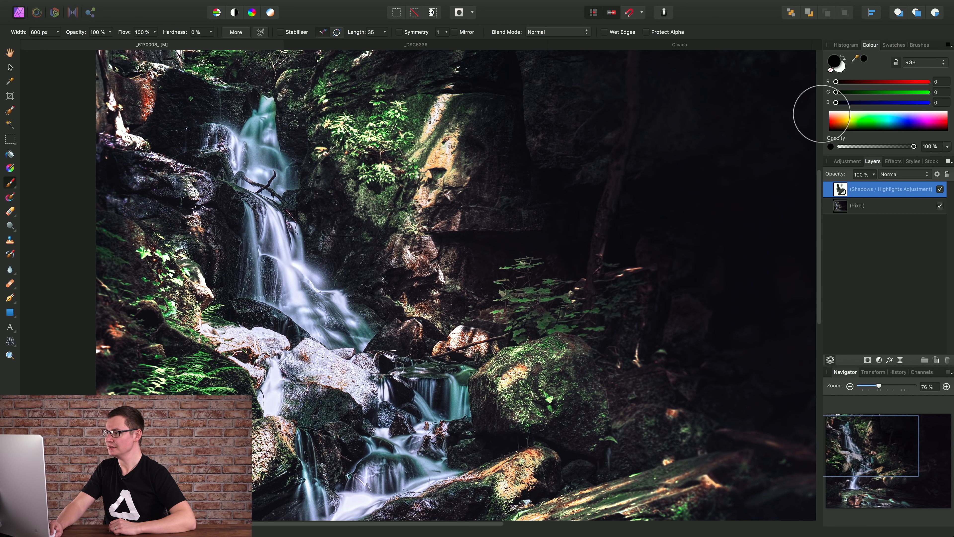
- Try a mid-grey brush colour of RGB 136, 137, 138, and return the colour to black
left_click(885, 82)
left_click(882, 92)
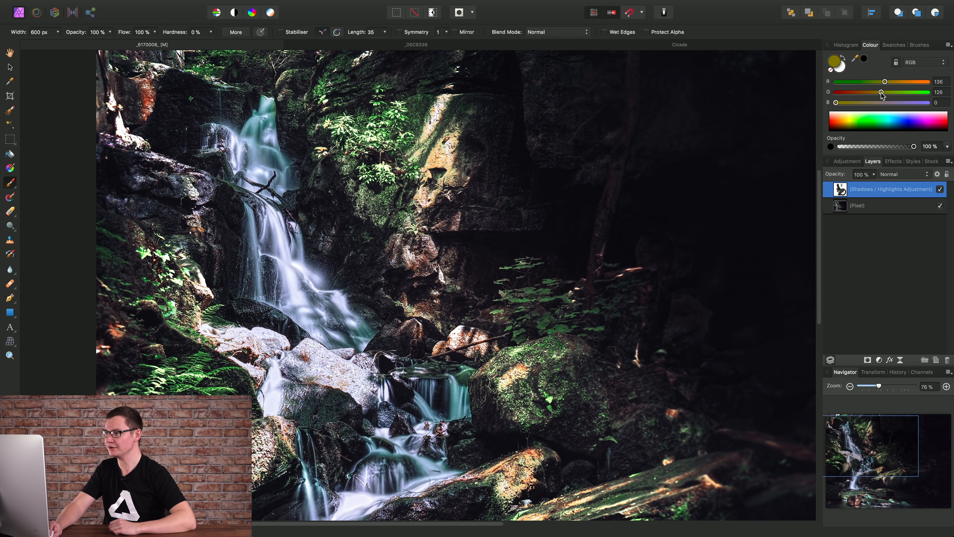
left_click(884, 102)
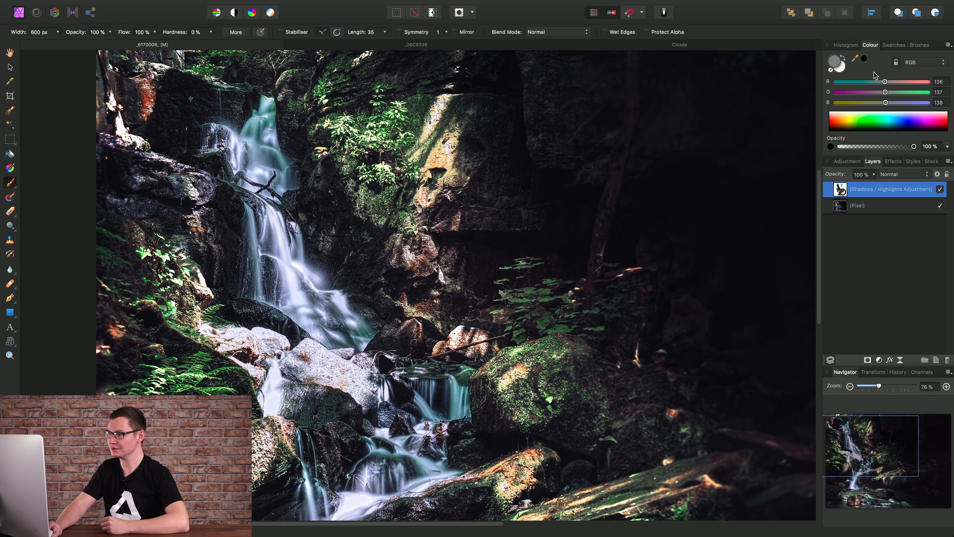
left_click(865, 61)
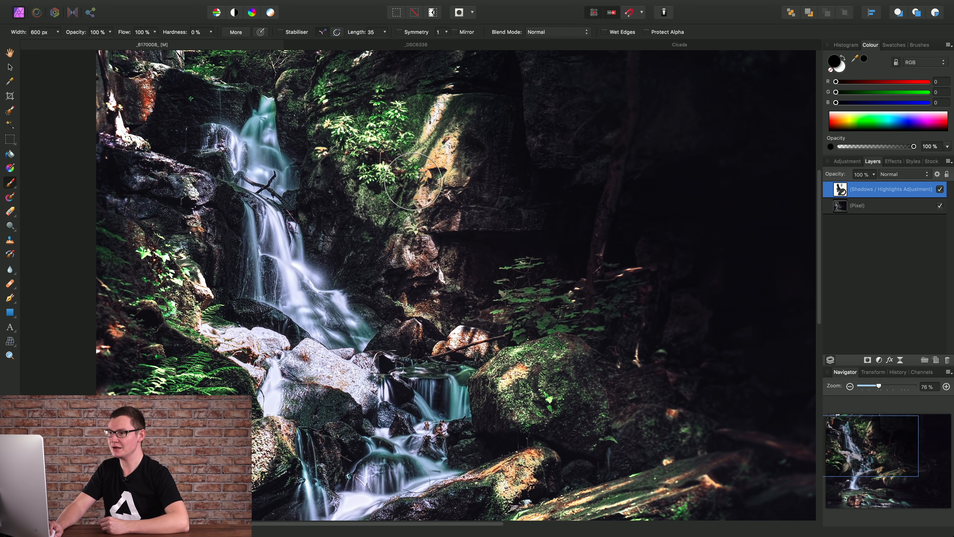
- Switch to the _DSC6336 night street photo and add a Vibrance adjustment layer with Vibrance at 50%
left_click(416, 44)
key("h")
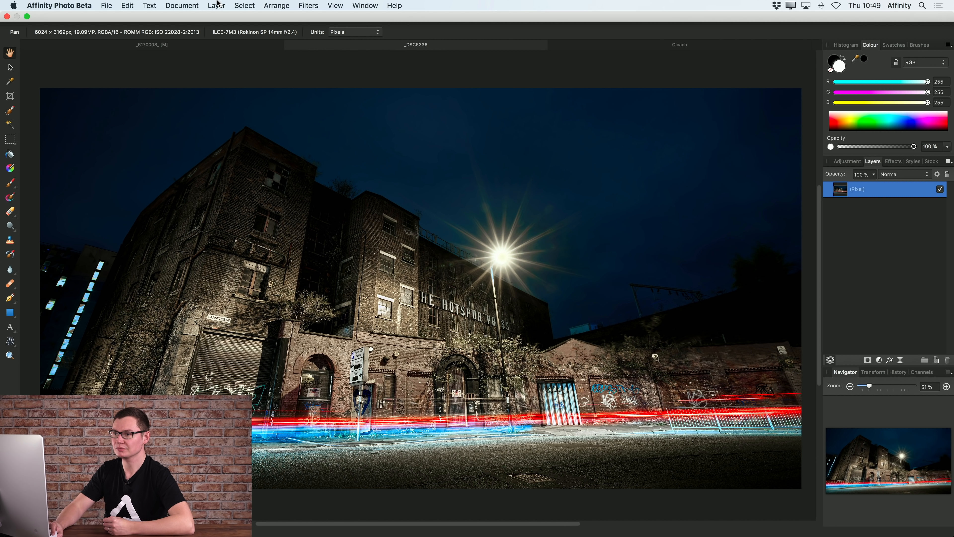
left_click(217, 6)
mouse_move(272, 89)
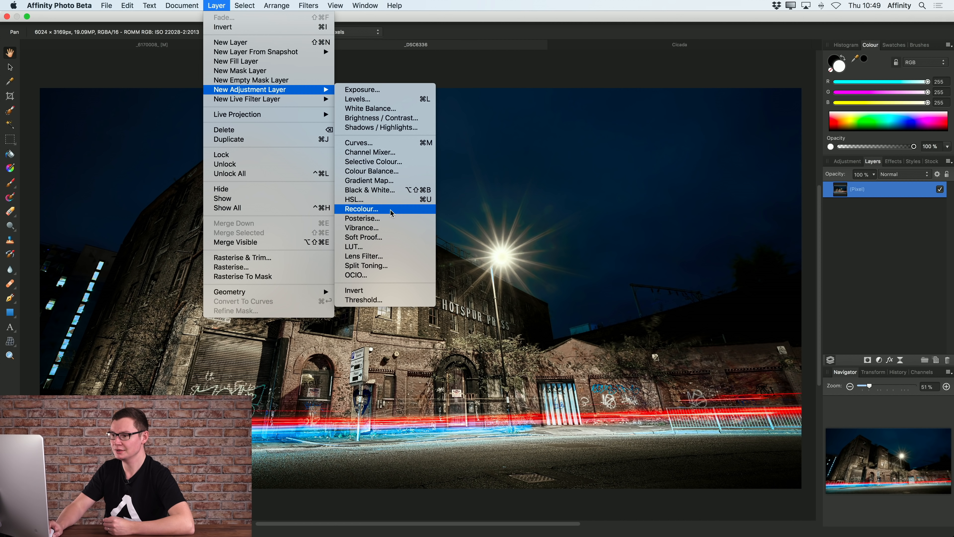
left_click(375, 229)
scroll(520, 457, "up", 5)
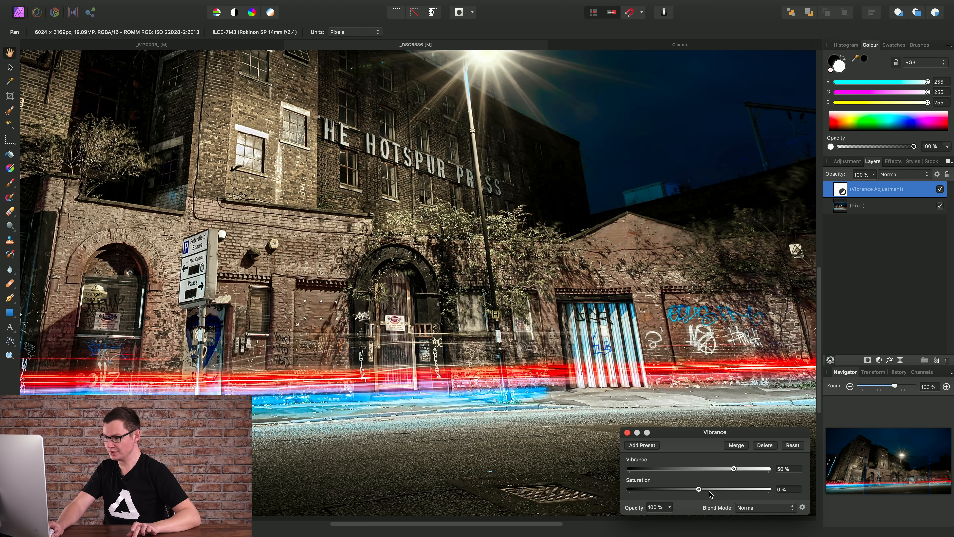
- Raise the adjustment's Saturation to 60% and close its settings
left_click_drag(699, 489, 731, 497)
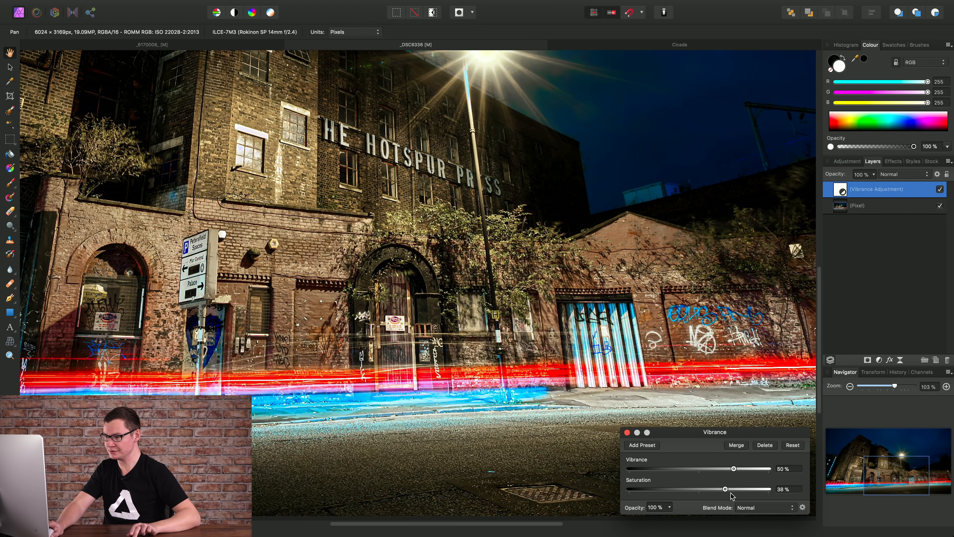
scroll(582, 374, "right", 10)
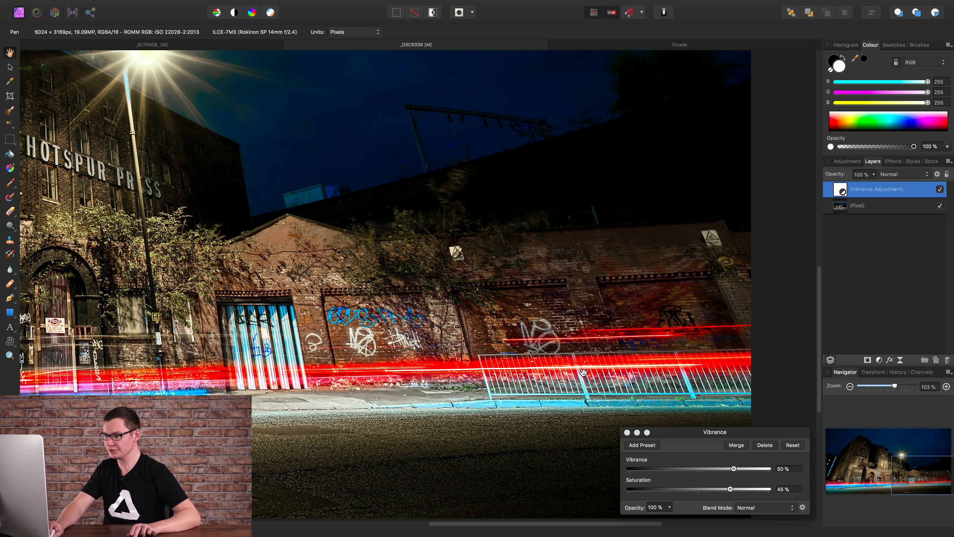
scroll(583, 372, "left", 15)
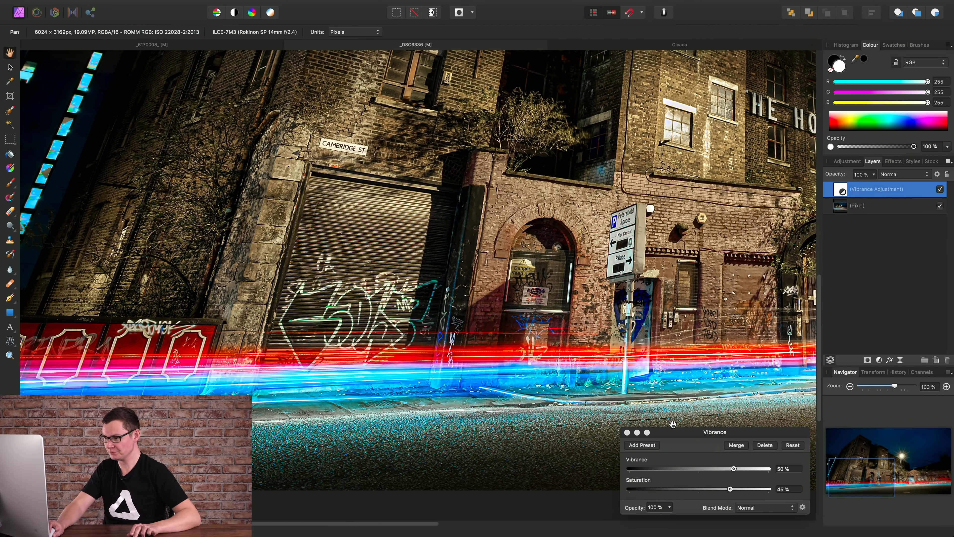
left_click_drag(731, 489, 746, 489)
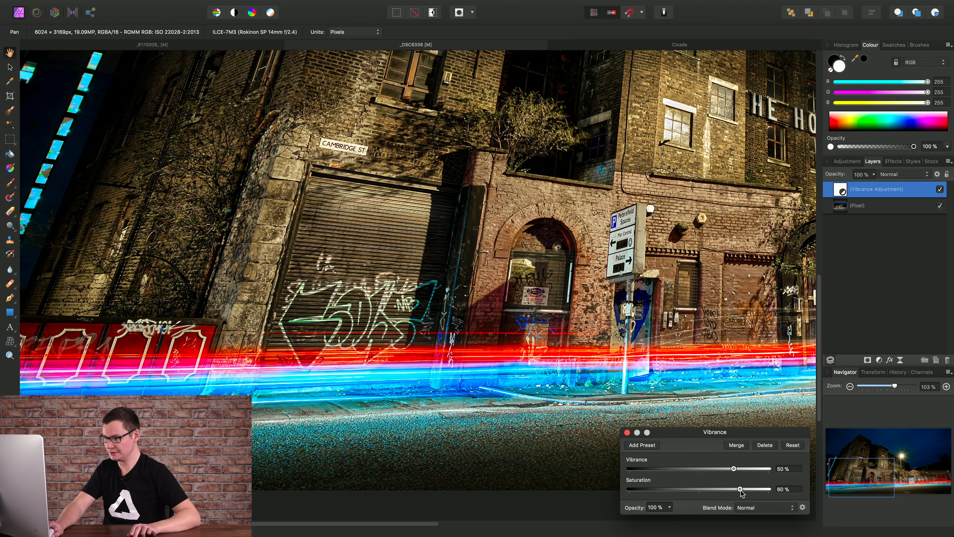
left_click(627, 433)
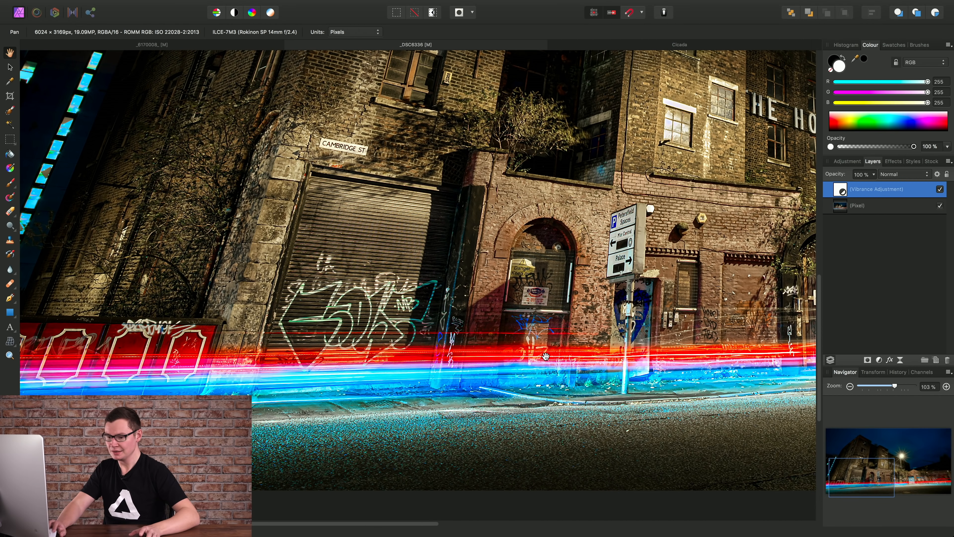
- Fit the whole night street photo in view and invert the Vibrance adjustment's mask
key("super+0")
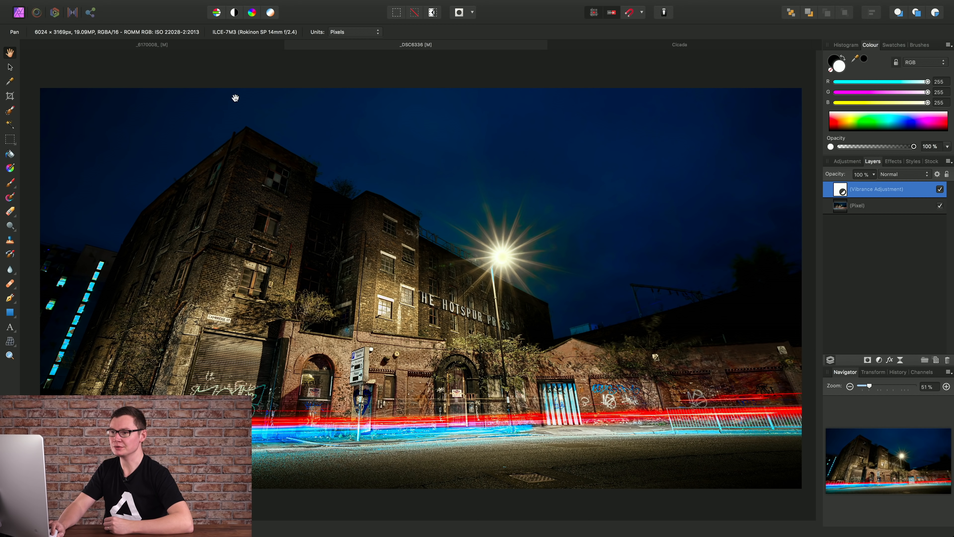
mouse_move(218, 3)
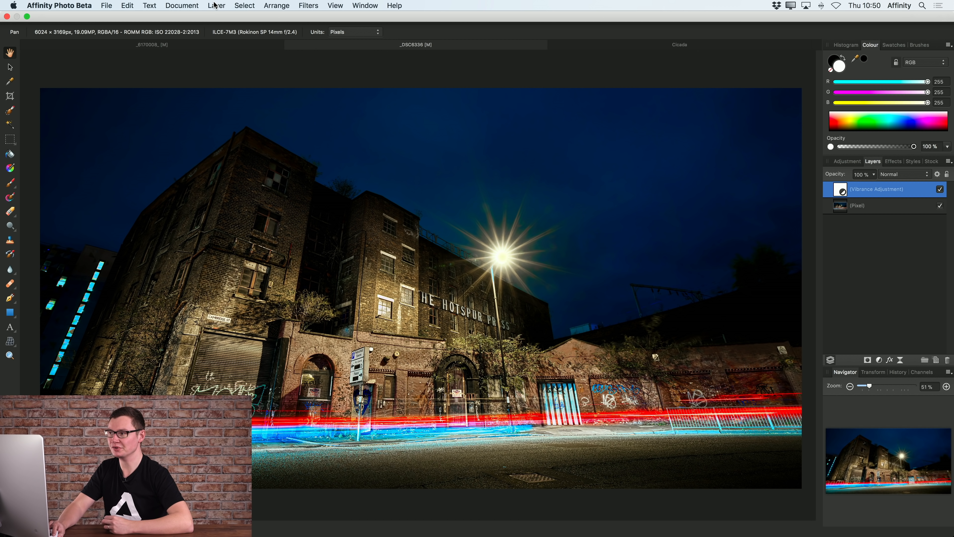
left_click(215, 4)
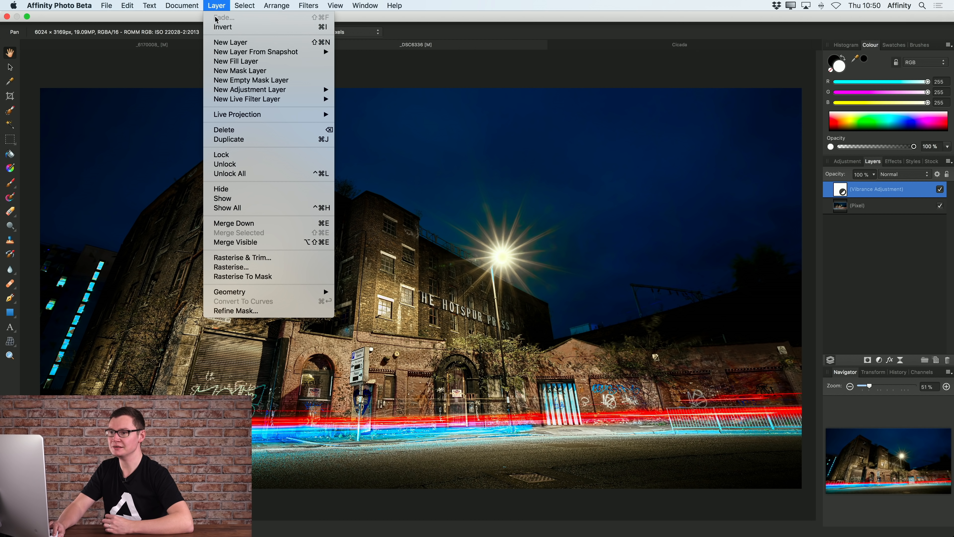
left_click(232, 28)
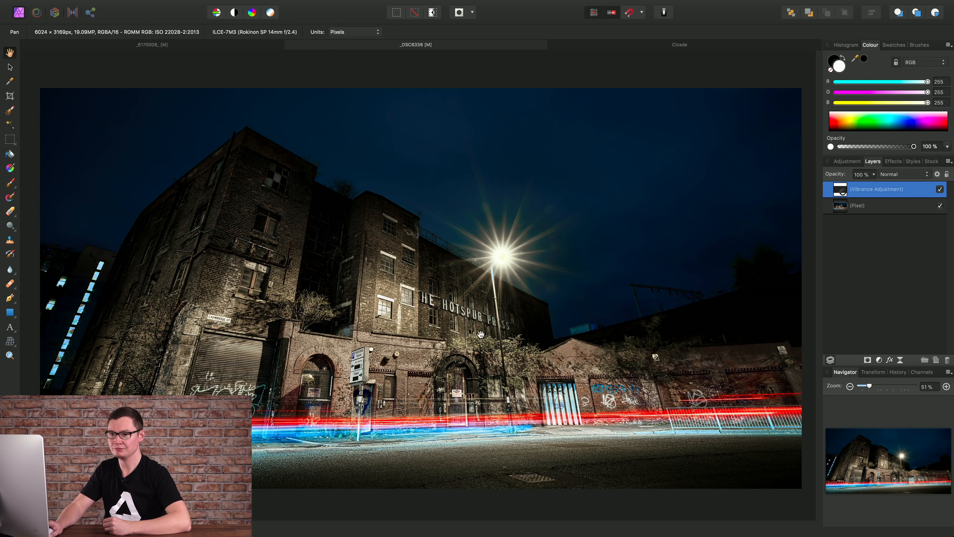
- Paint white on the Vibrance adjustment's mask along the full length of the light trails, using a soft brush 266.2 px wide
left_click(11, 183)
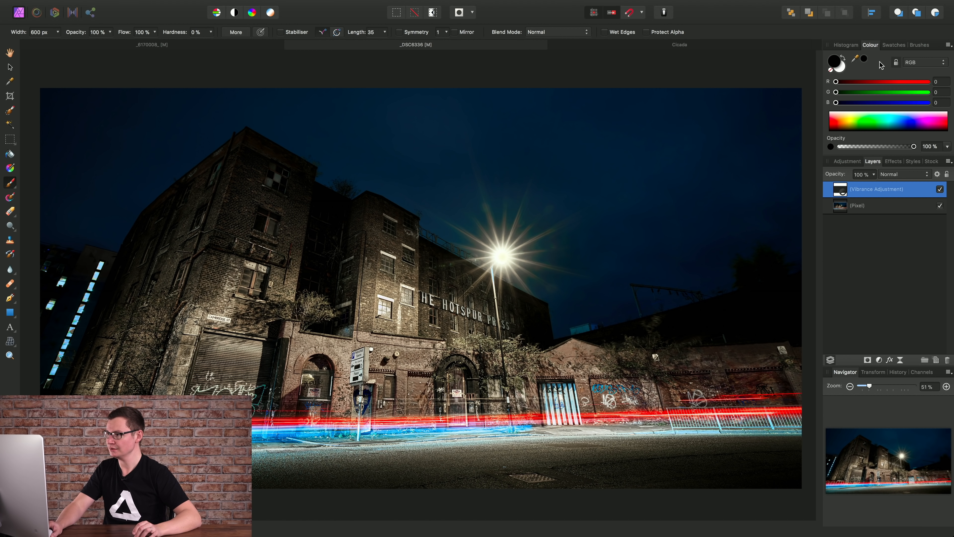
left_click(842, 70)
scroll(376, 376, "down", 5)
scroll(376, 376, "left", 7)
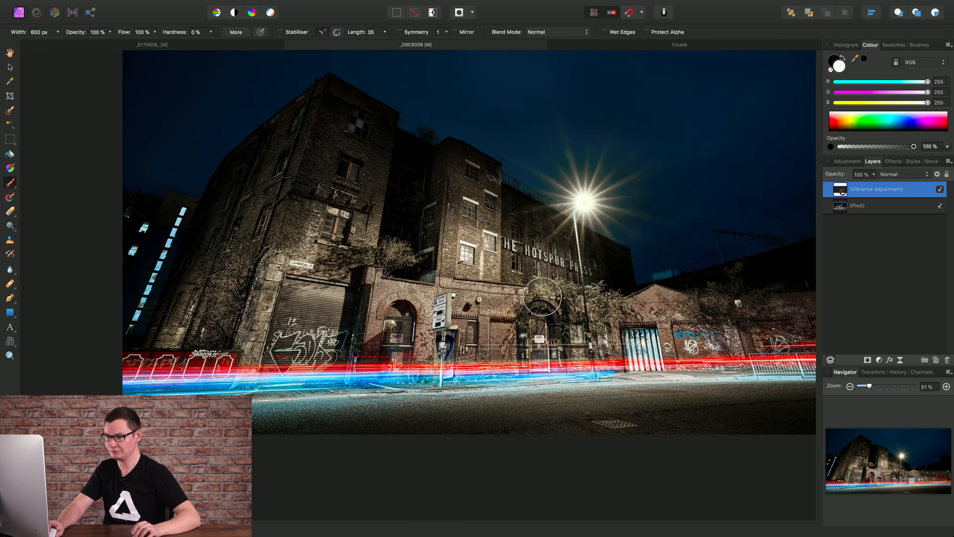
key("[")
key("[")
key("[")
mouse_move(225, 339)
left_mouse_down()
mouse_move(182, 339)
mouse_move(270, 349)
mouse_move(338, 333)
mouse_move(443, 342)
mouse_move(460, 330)
mouse_move(682, 330)
mouse_move(307, 334)
left_mouse_up()
key("[")
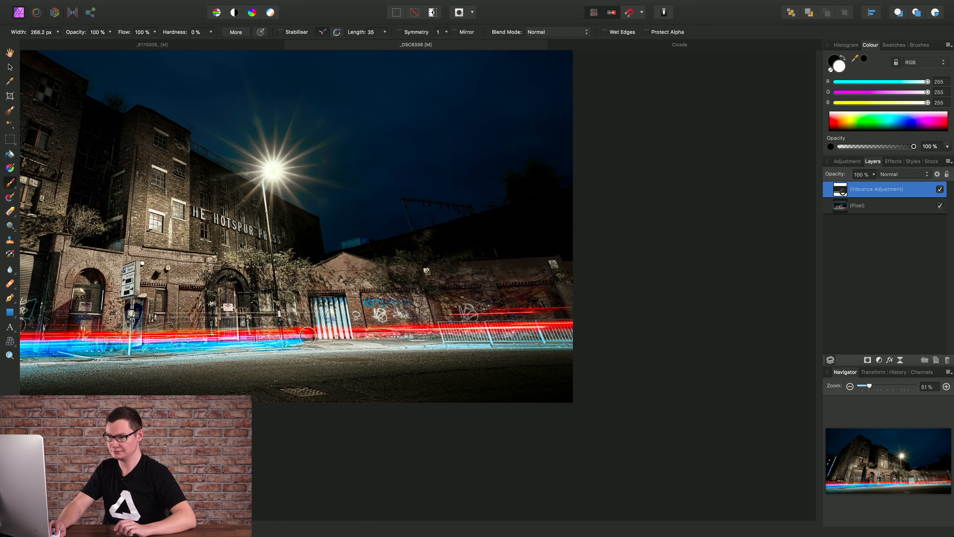
mouse_move(396, 332)
left_mouse_down()
mouse_move(563, 322)
mouse_move(446, 321)
left_mouse_up()
left_click_drag(349, 334, 682, 329)
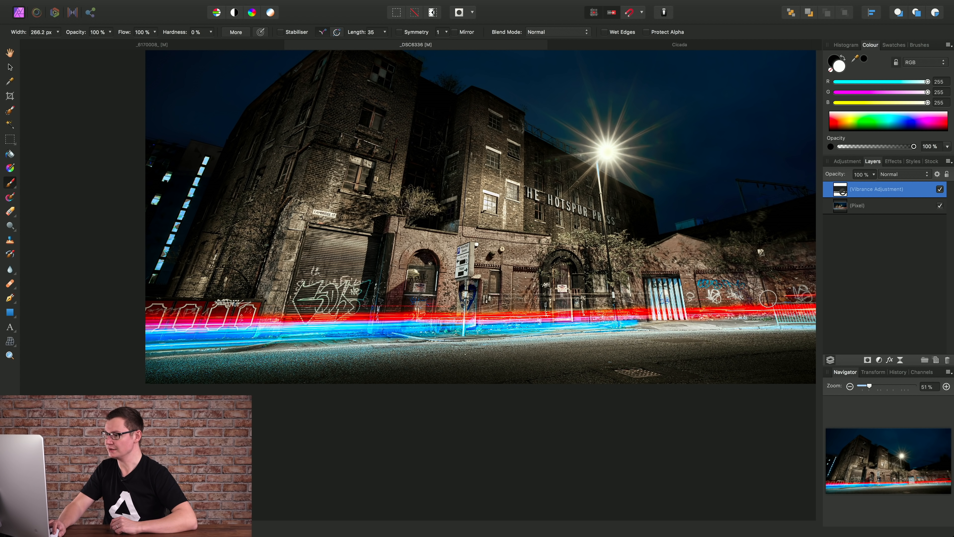
- Compare the light trails close up with the Vibrance adjustment hidden and shown, and return to the full photo
left_click(940, 189)
scroll(218, 336, "up", 2)
scroll(218, 336, "up", 3)
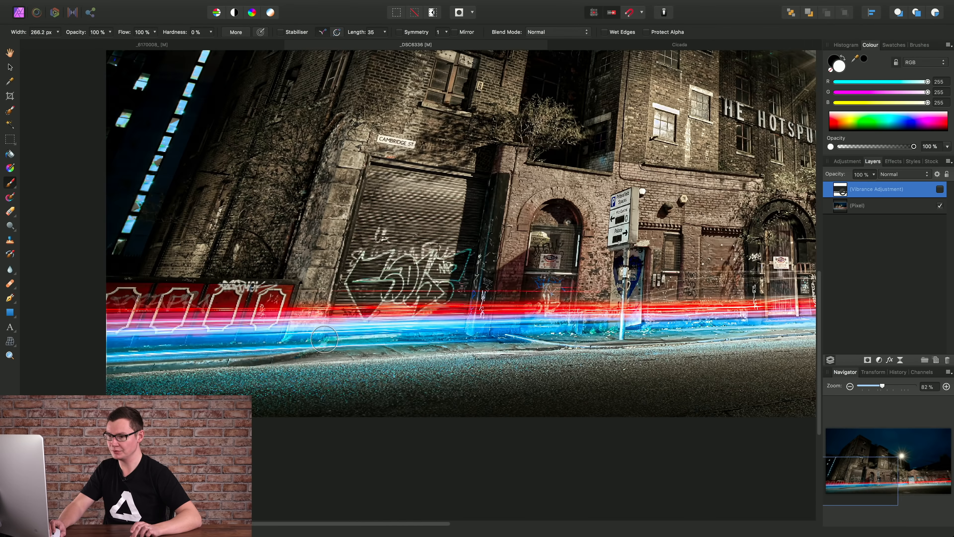
scroll(218, 335, "left", 5)
left_click(940, 190)
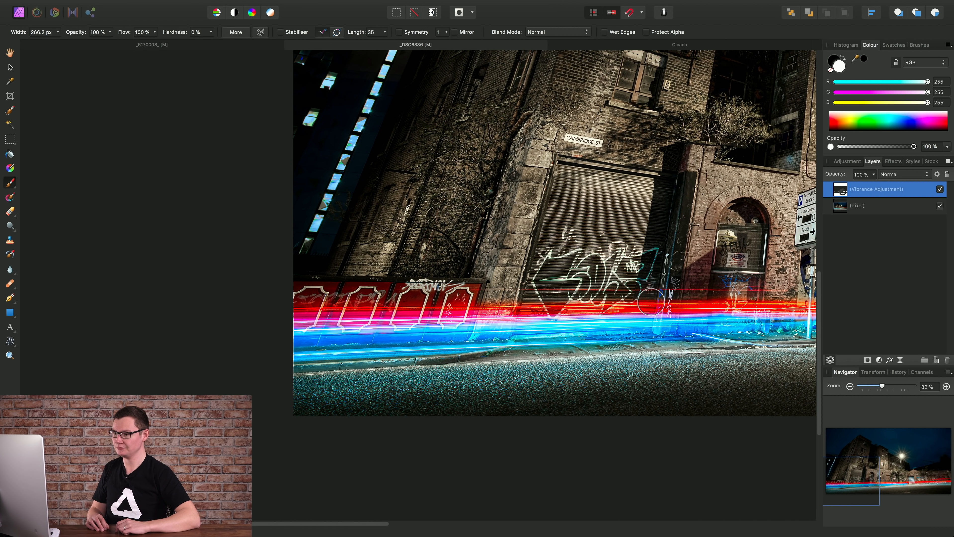
key("super+0")
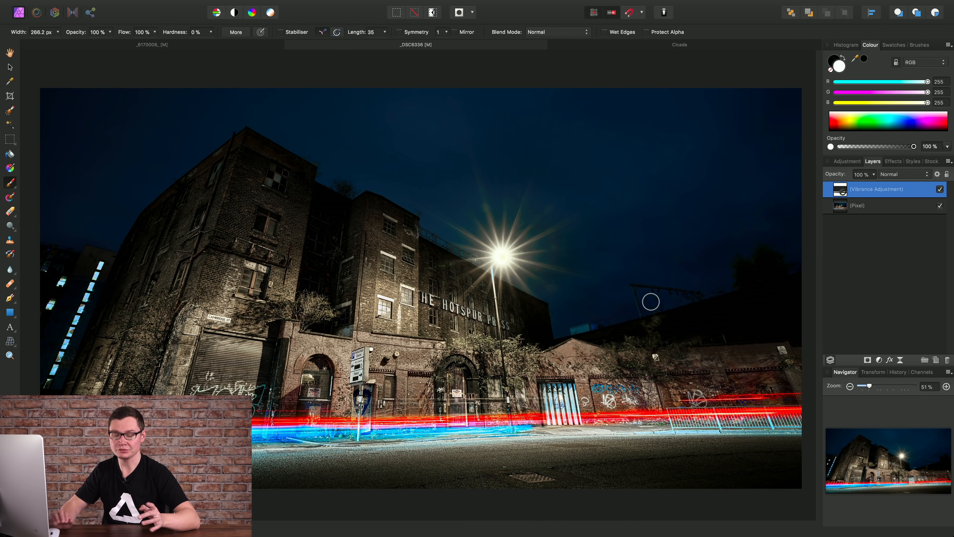
- View the Vibrance adjustment's mask on its own, and return to the photo with the pixel layer selected
left_click(841, 192, "alt")
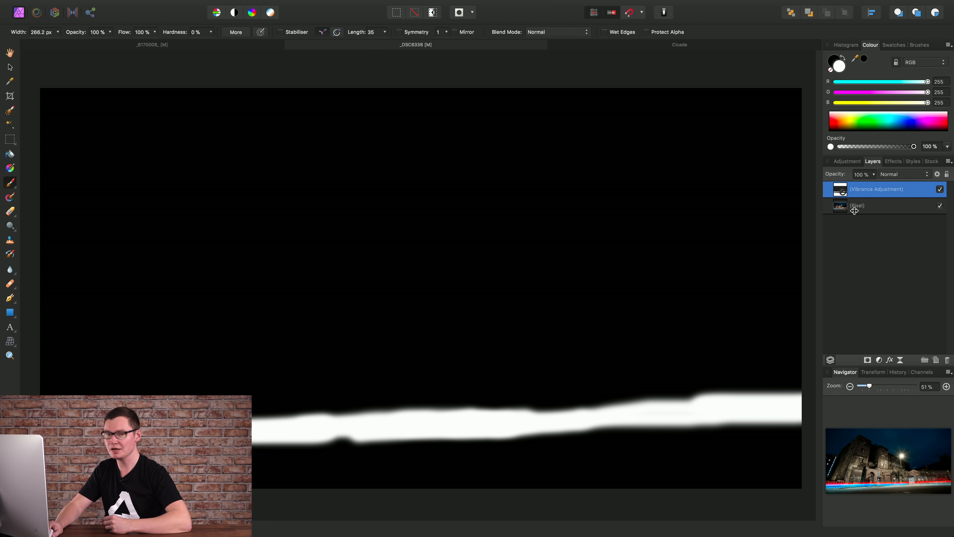
left_click(884, 207)
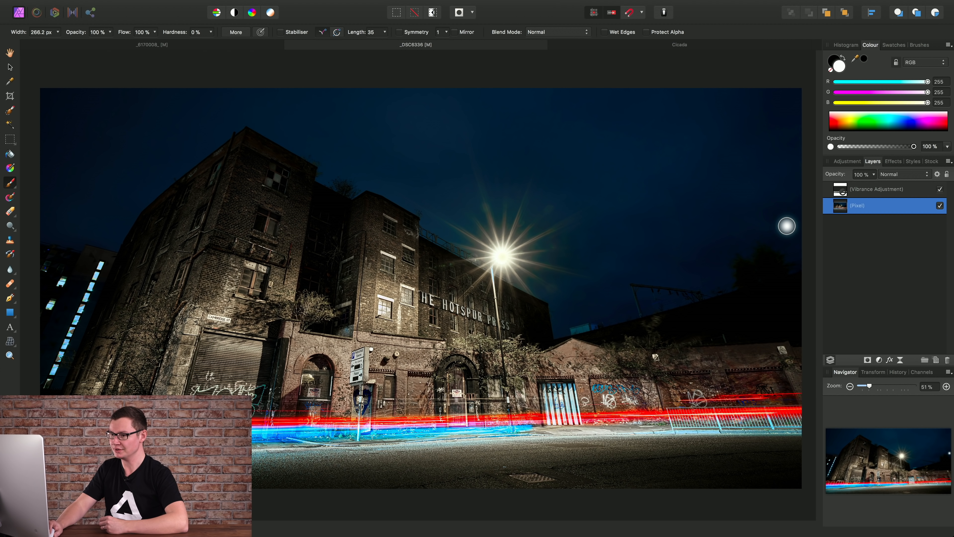
left_click(11, 53)
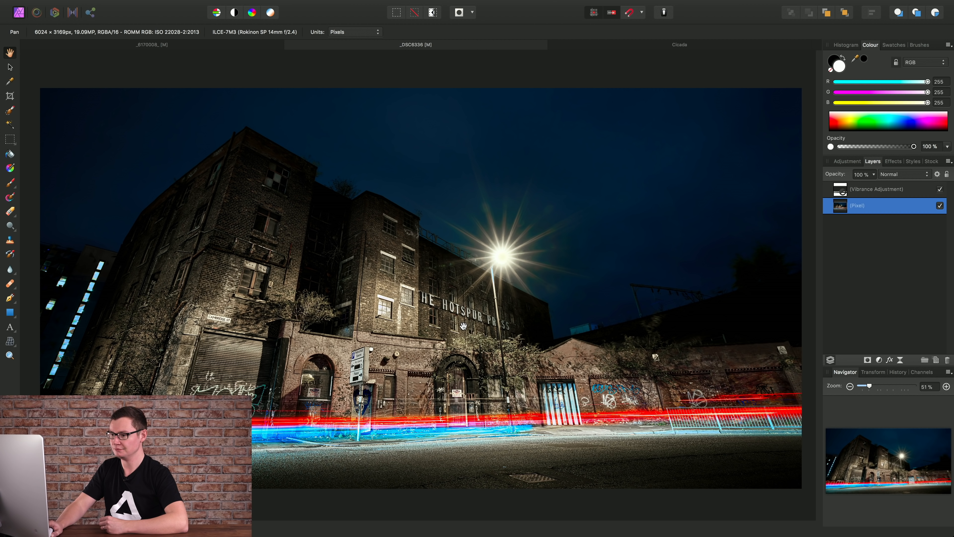
- Switch to the Cicada photo and add a White Balance adjustment layer, moving its settings over the wing
left_click(680, 46)
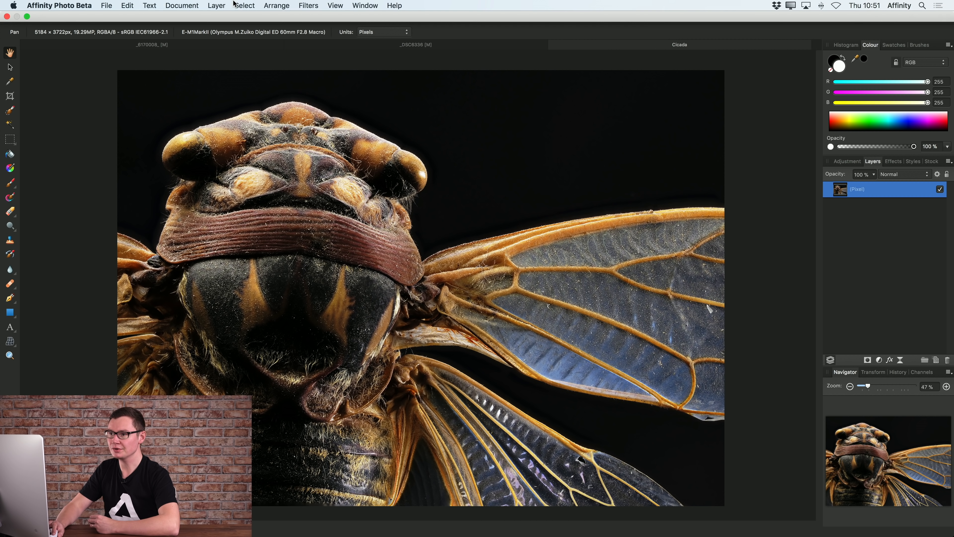
left_click(216, 5)
mouse_move(276, 92)
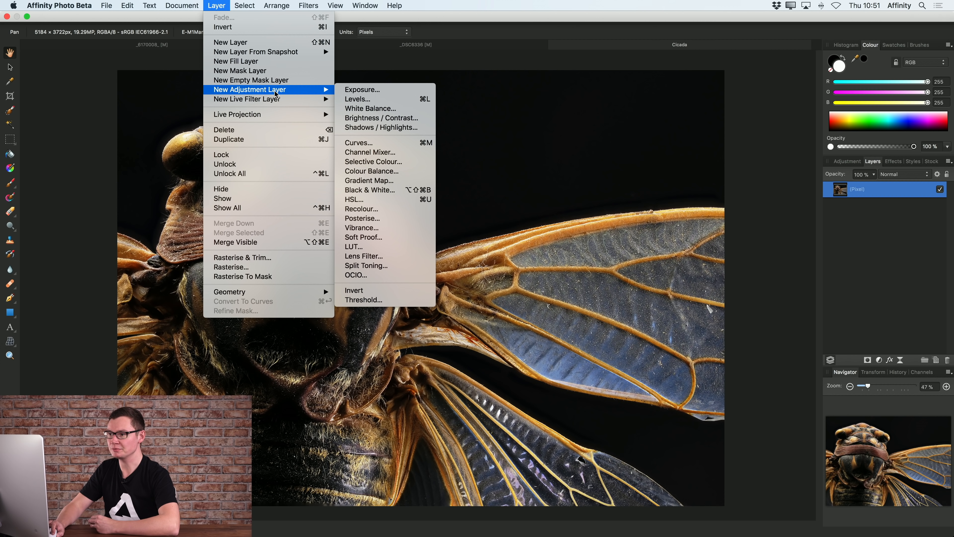
left_click(369, 109)
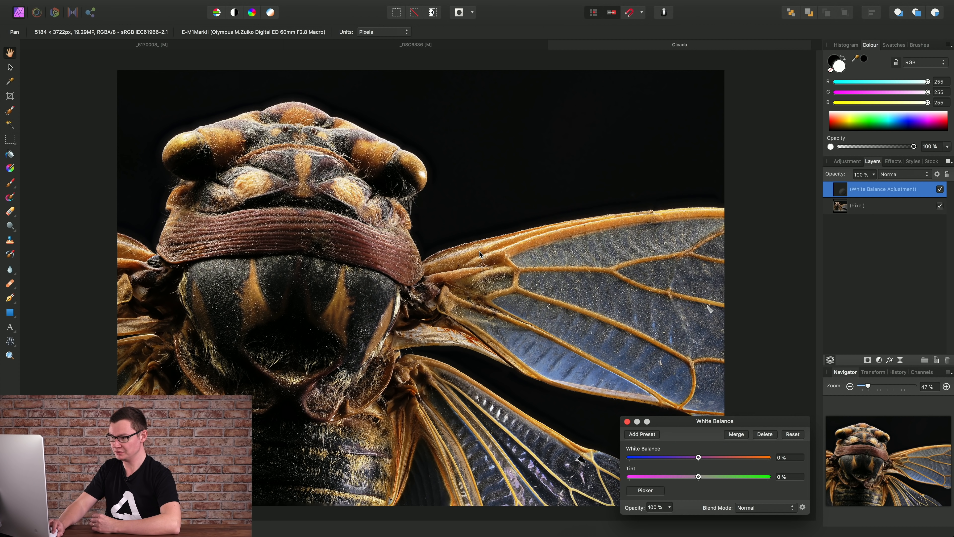
left_click_drag(711, 420, 691, 276)
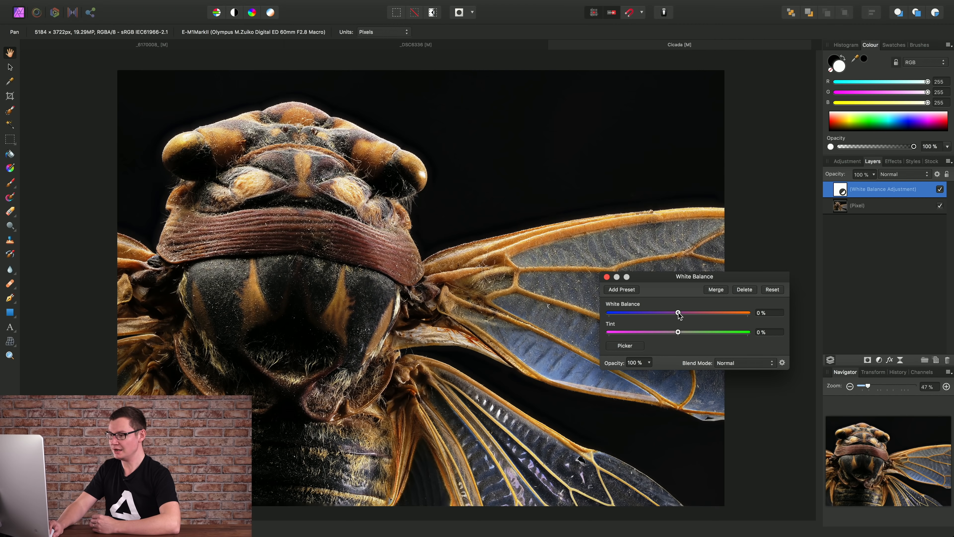
- Set White Balance to -44% and Tint to -14%, and close the adjustment's settings
left_click_drag(678, 313, 674, 314)
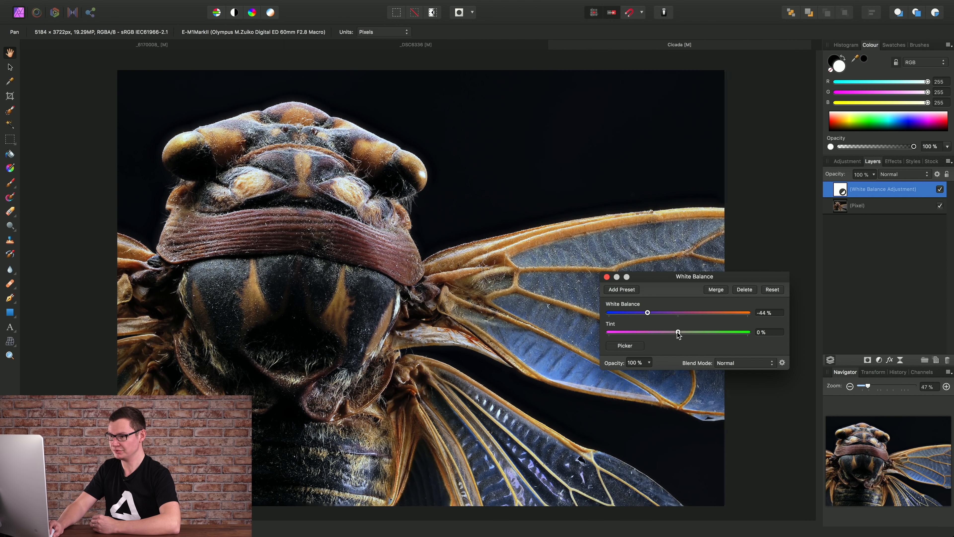
left_click_drag(678, 332, 669, 332)
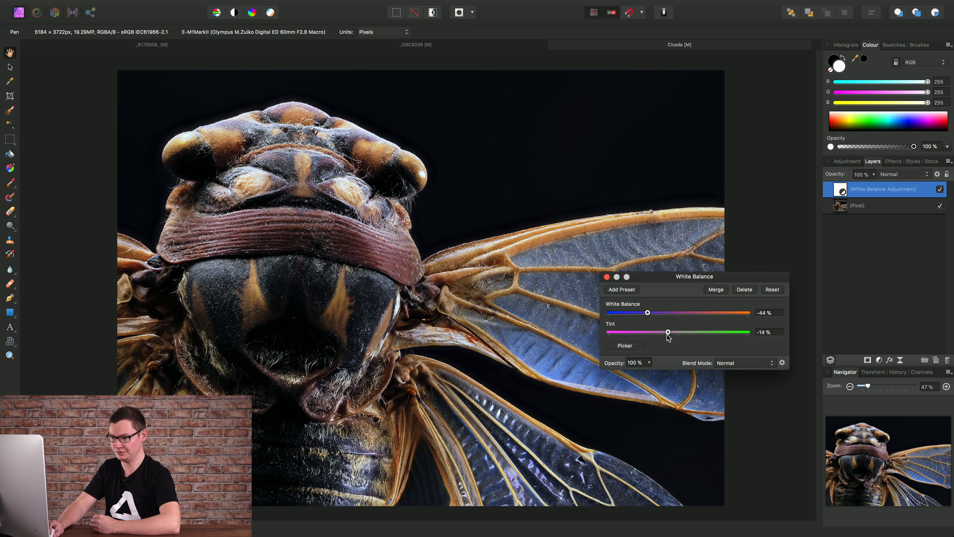
left_click(607, 276)
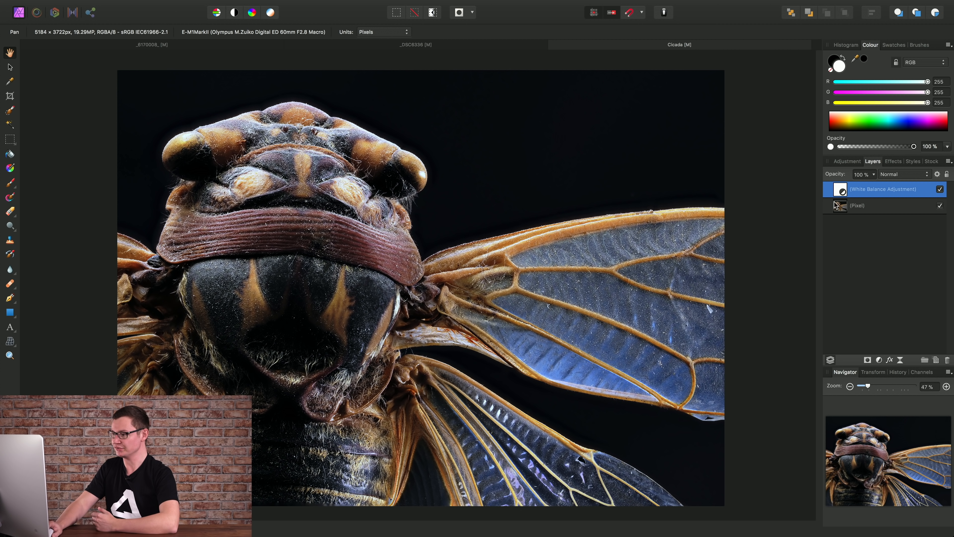
- Add a separate mask layer to the White Balance adjustment and select it for painting with the Paint Brush tool
left_click(868, 361)
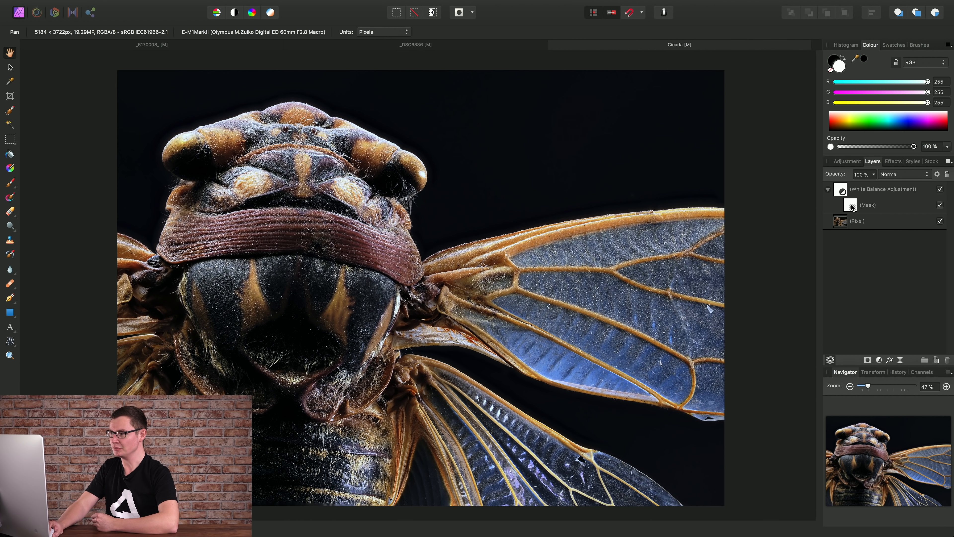
left_click(852, 207)
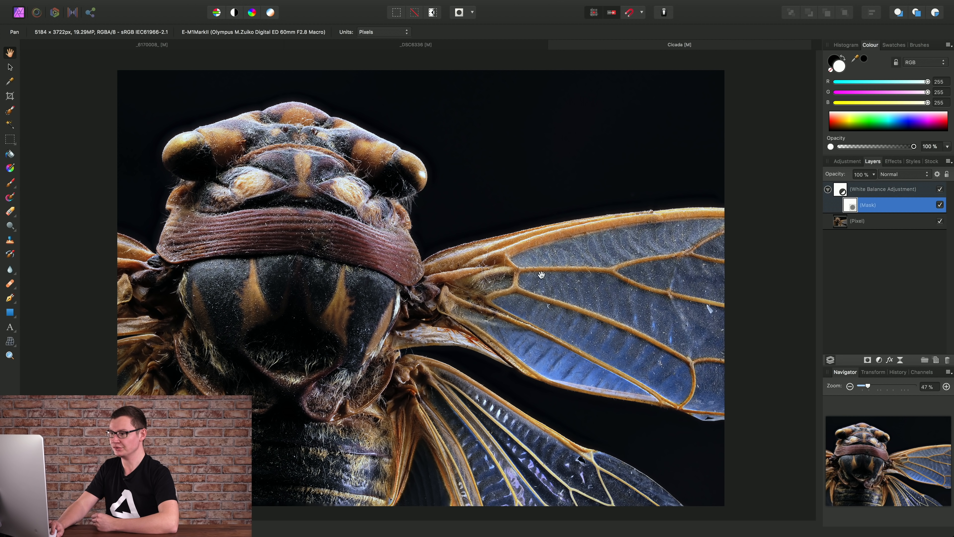
left_click(11, 184)
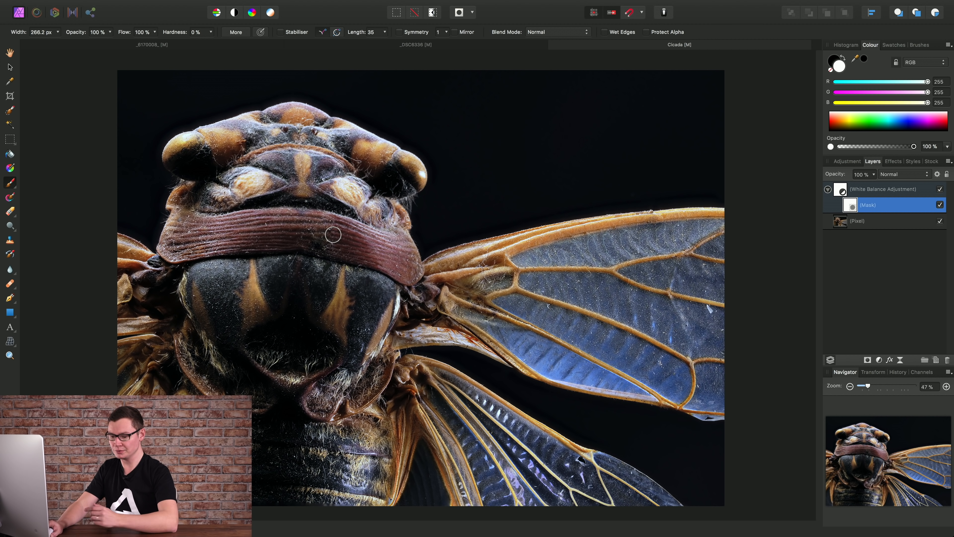
- Paint black on the mask over the cicada's head and body with a soft brush about 1029 px wide, reduced to about 983 px
key("bracketright")
key("bracketright")
key("bracketright")
key("bracketright")
key("bracketright")
key("bracketright")
key("bracketright")
key("bracketright")
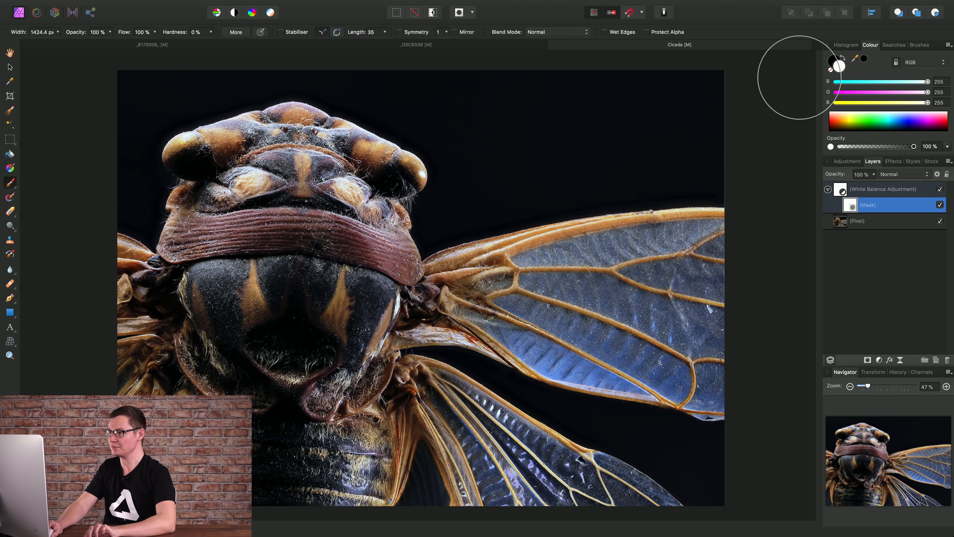
left_click(834, 59)
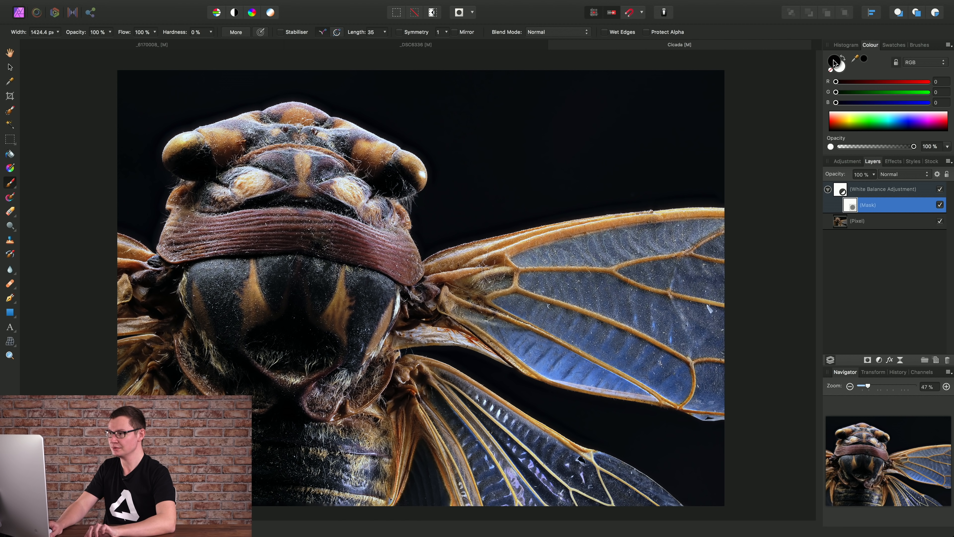
key("bracketleft")
key("bracketleft")
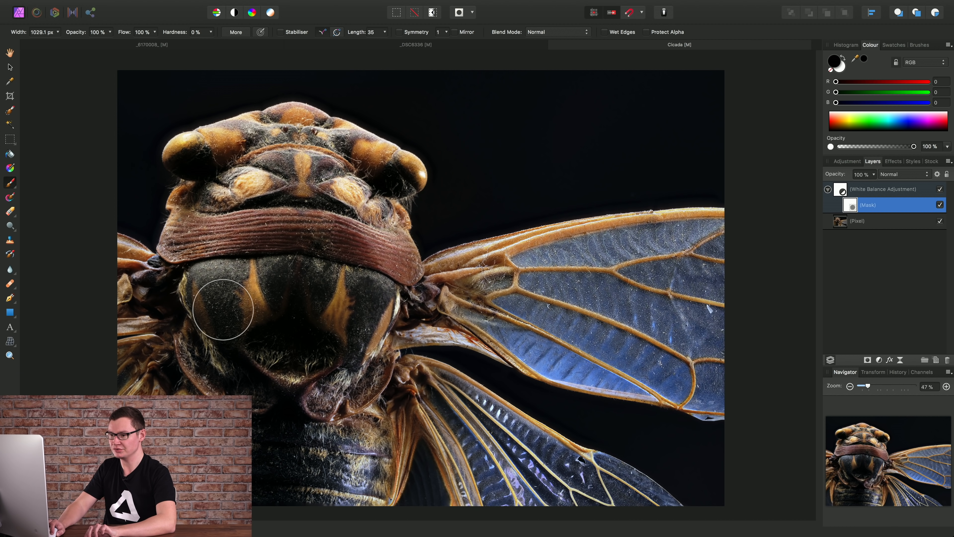
key("bracketleft")
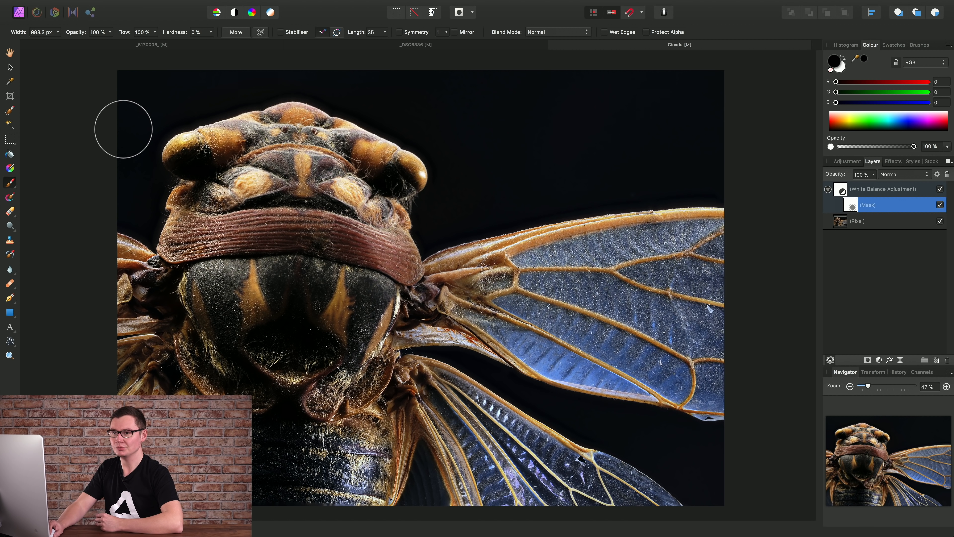
left_click(10, 53)
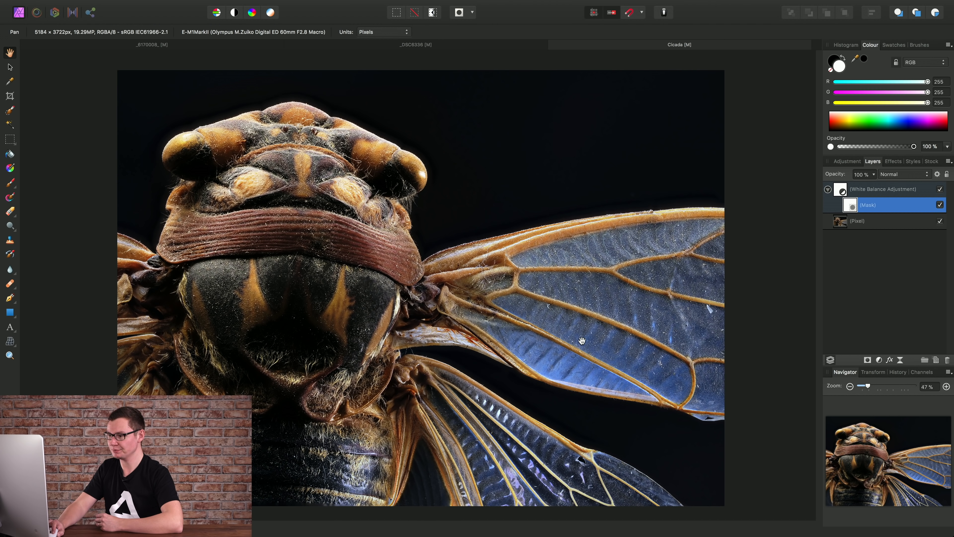
- Compare the cicada photo with the masked White Balance adjustment hidden and shown
left_click(881, 190)
left_click(940, 189)
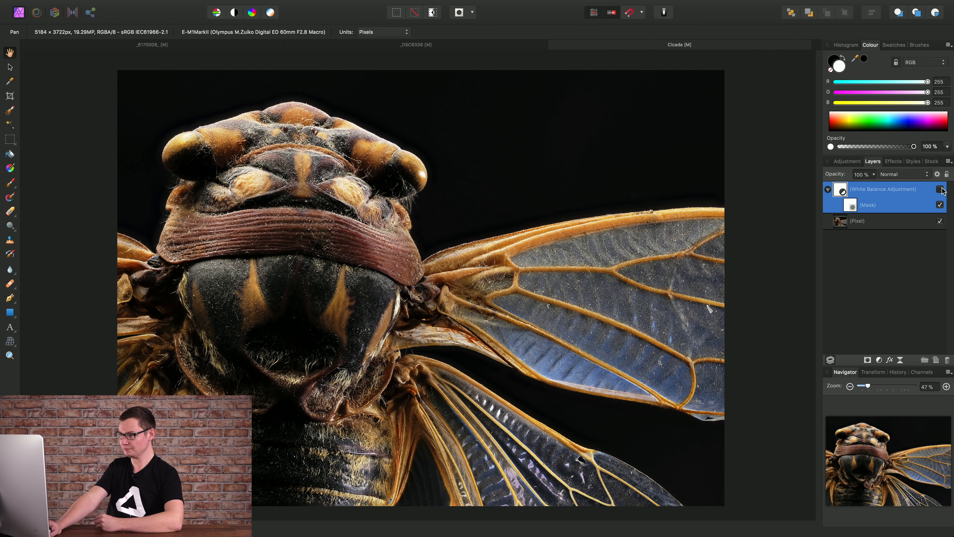
left_click(940, 189)
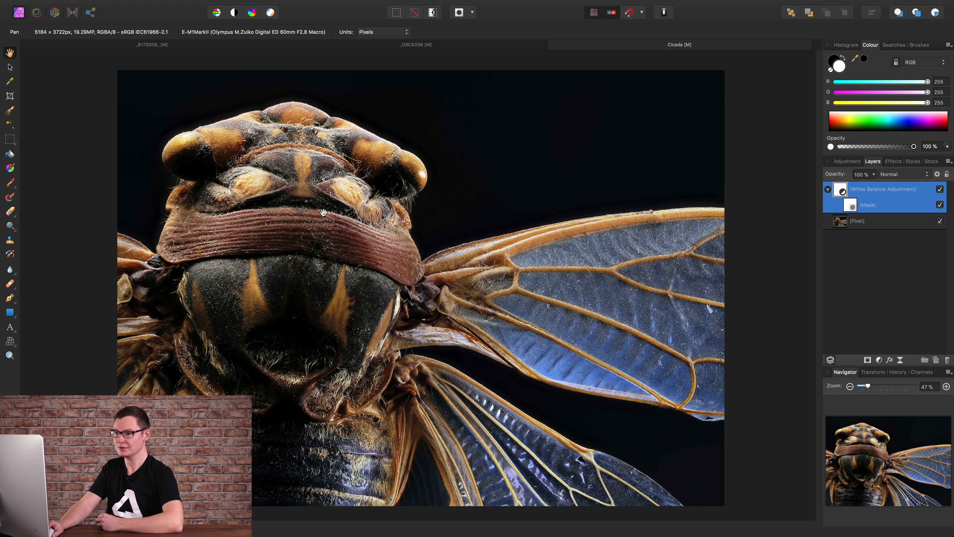